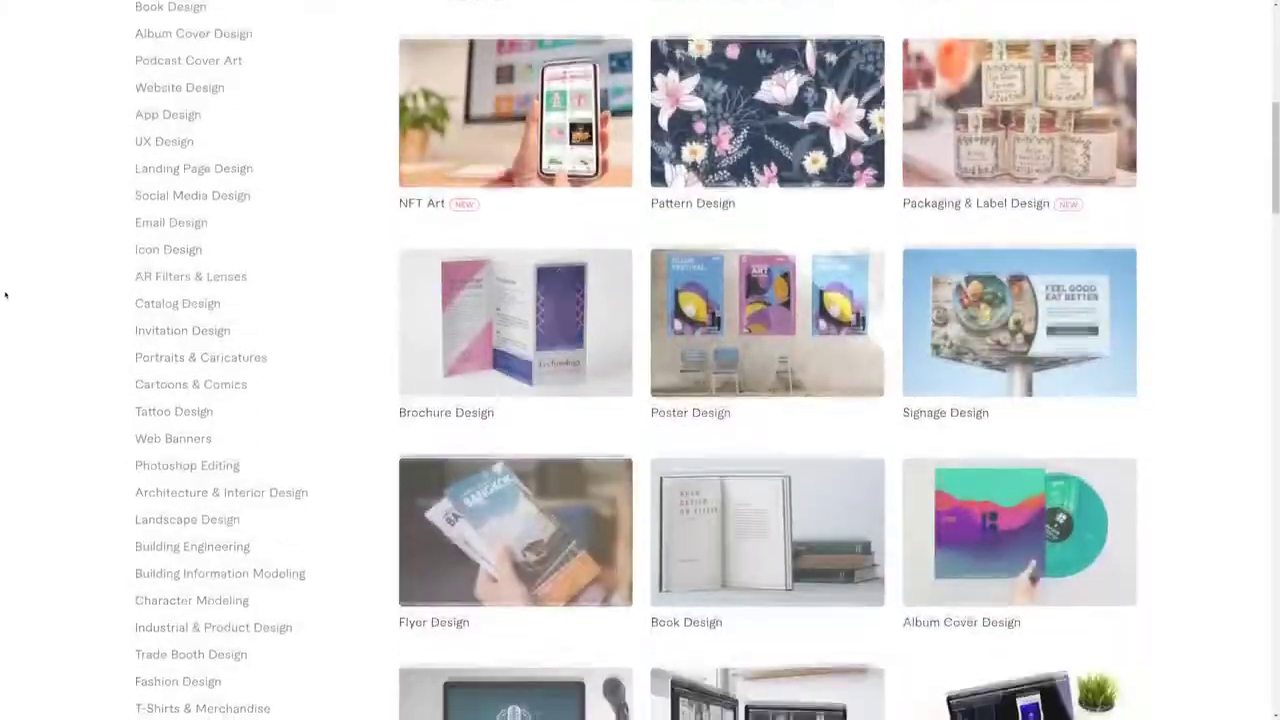
Look through the design service categories and examine legiit.com's total visits and United States traffic share on Similarweb
scroll(3, 308, down, 5)
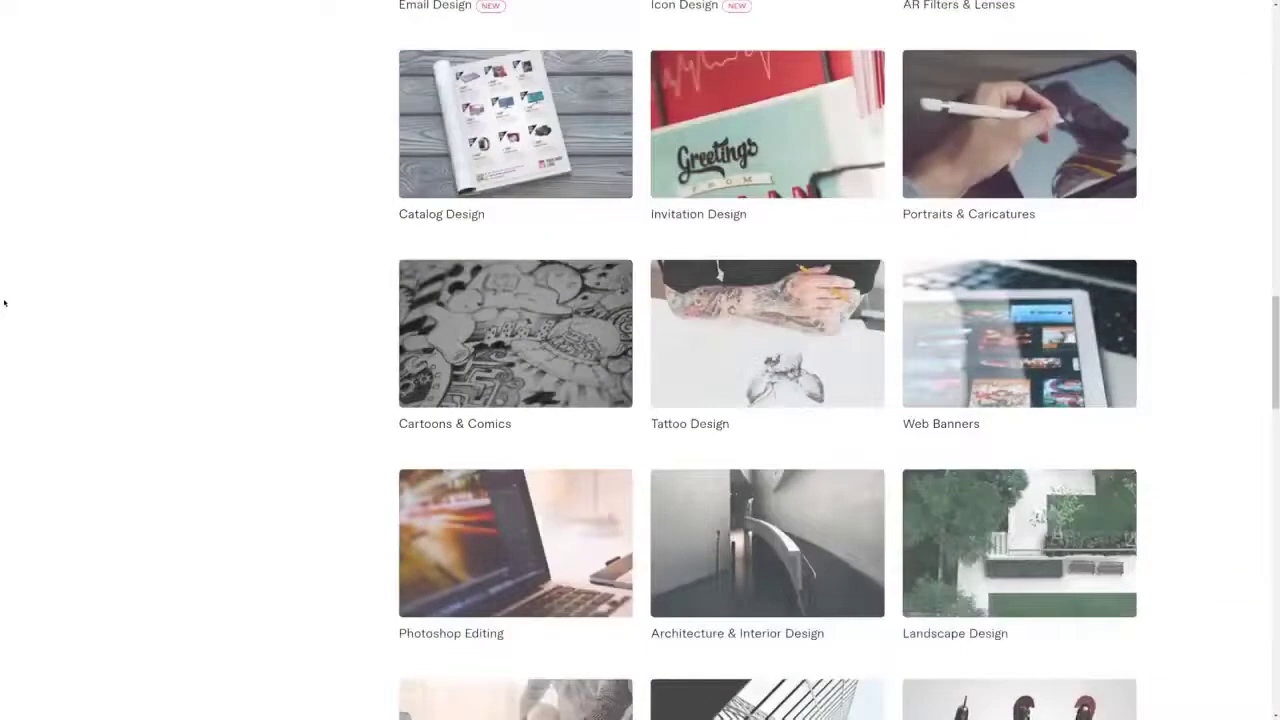
key(ctrl+Tab)
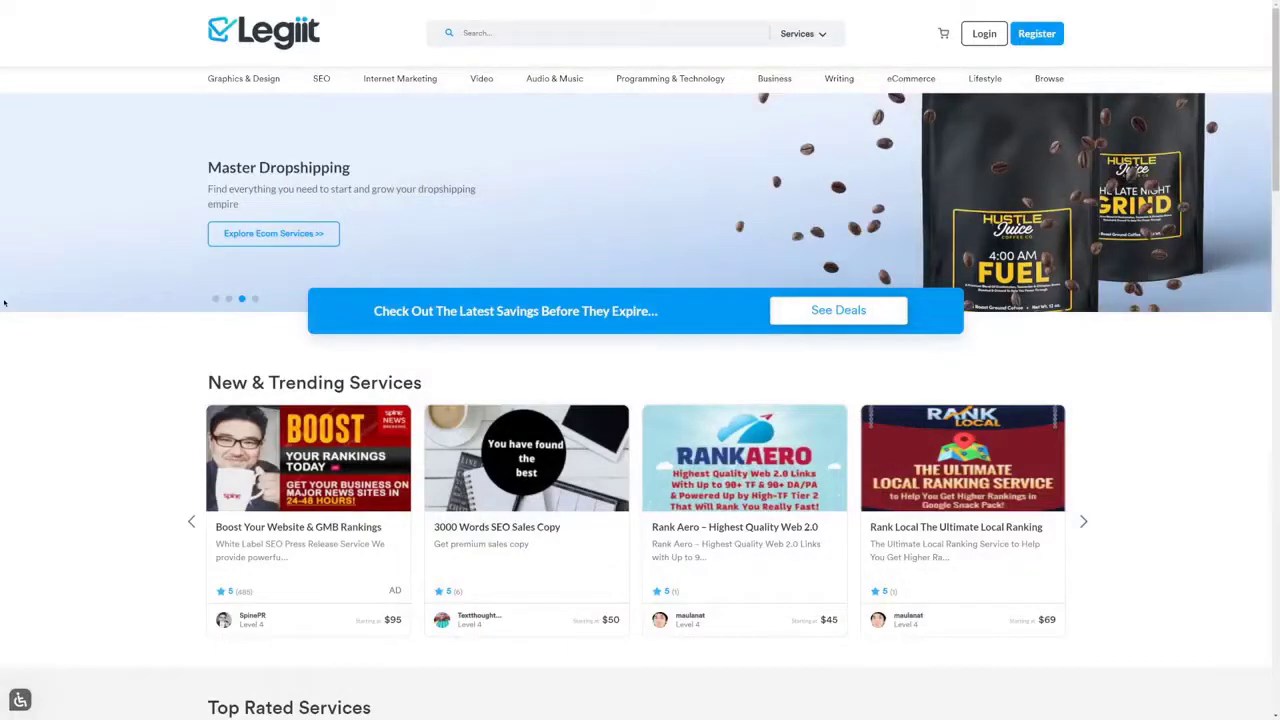
key(ctrl+Tab)
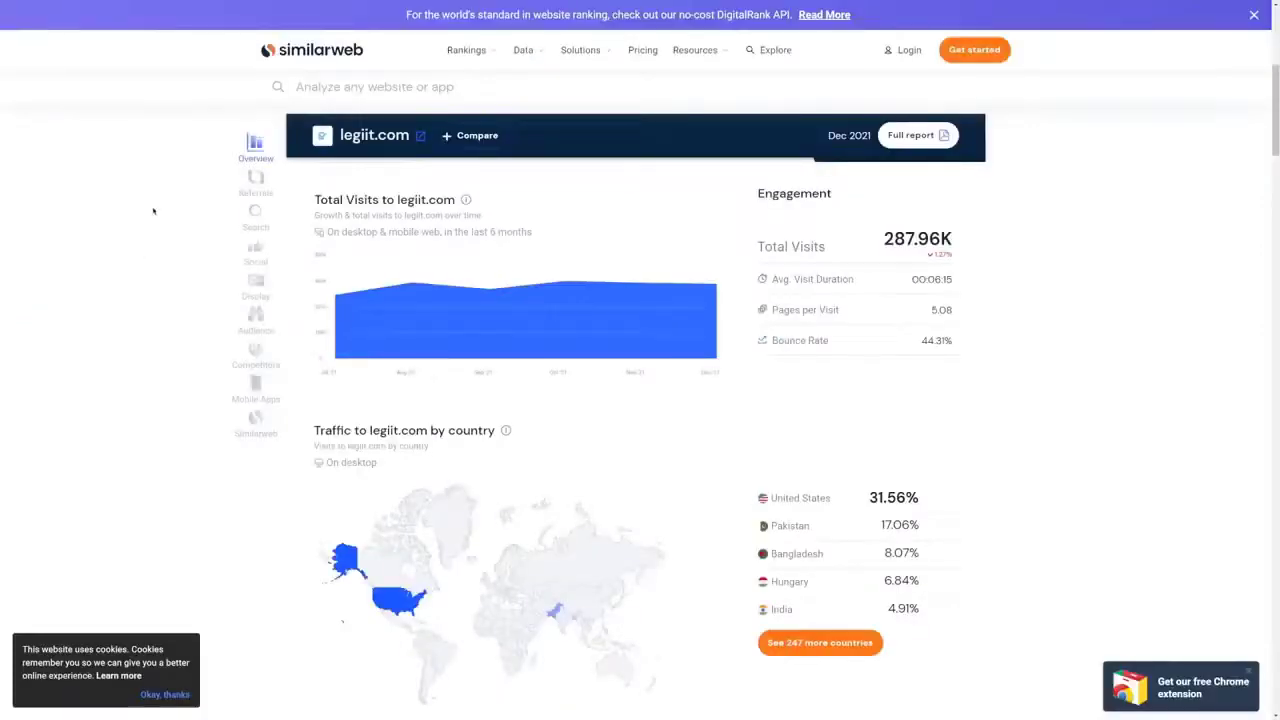
drag(868, 497, 906, 498)
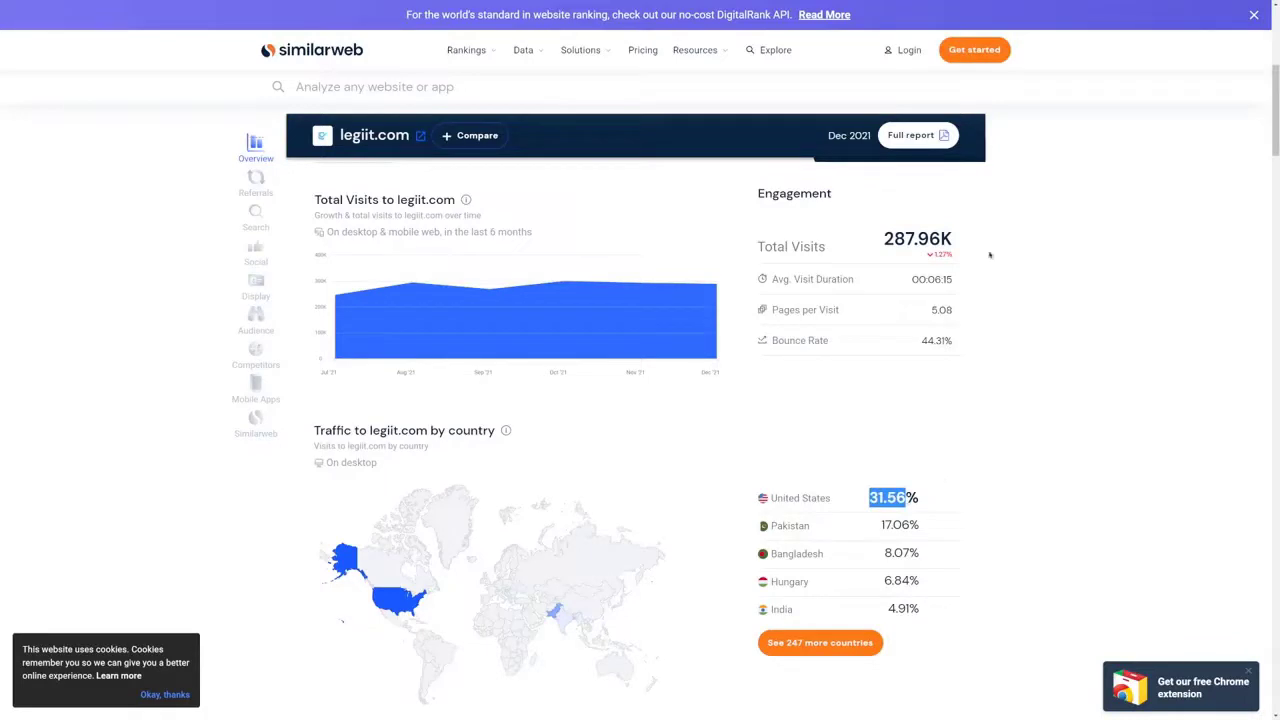
triple_click(857, 242)
click(896, 236)
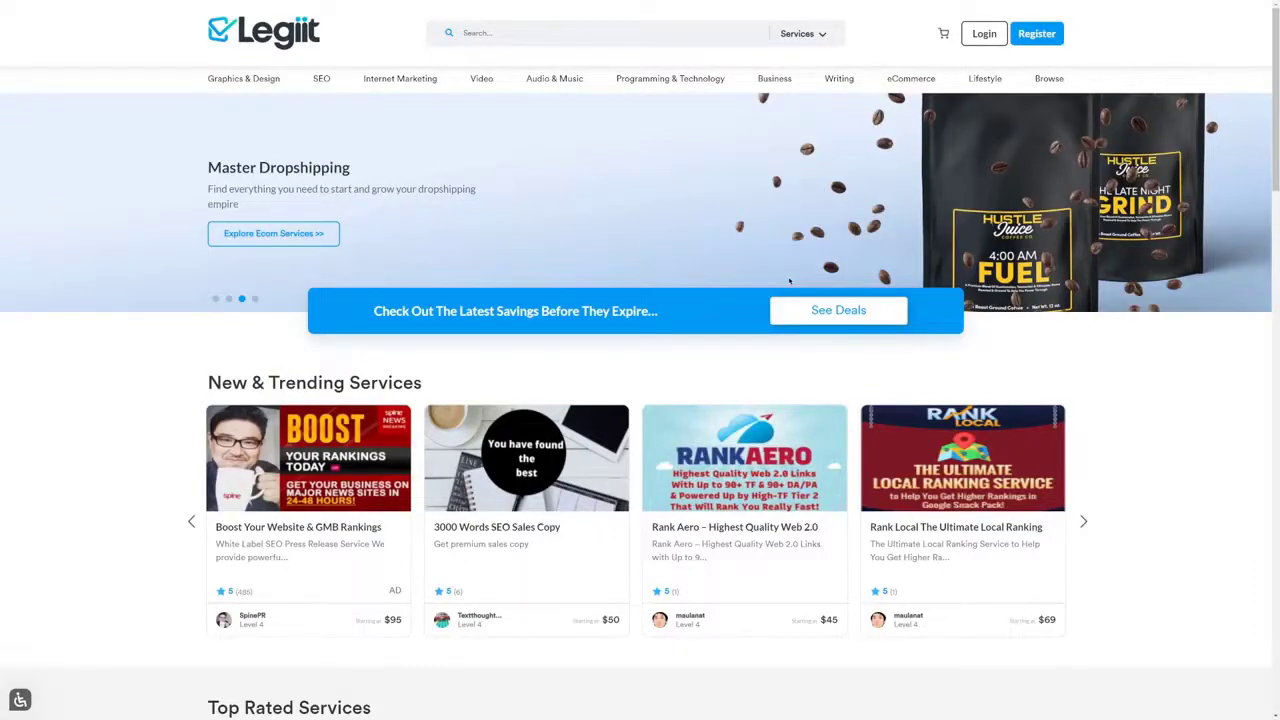
Register a Legiit account with the interest "Selling my services" and activate it from the confirmation email
scroll(789, 281, down, 8)
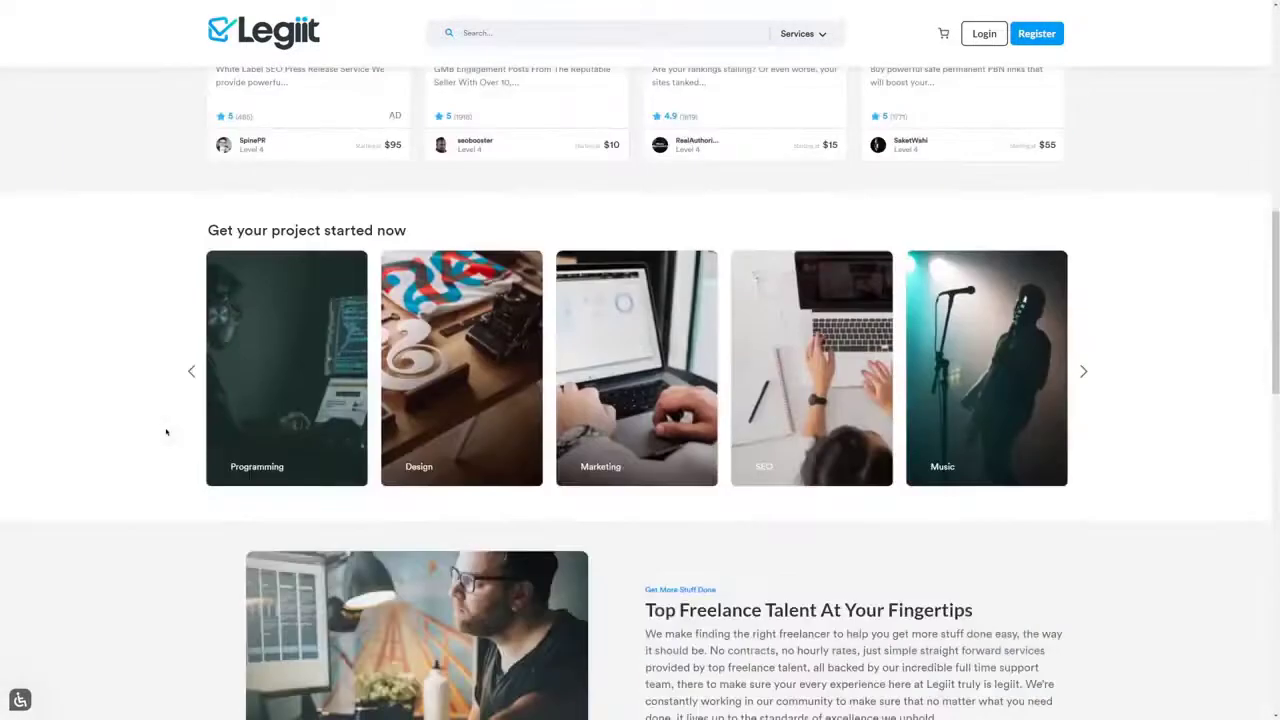
scroll(166, 432, up, 8)
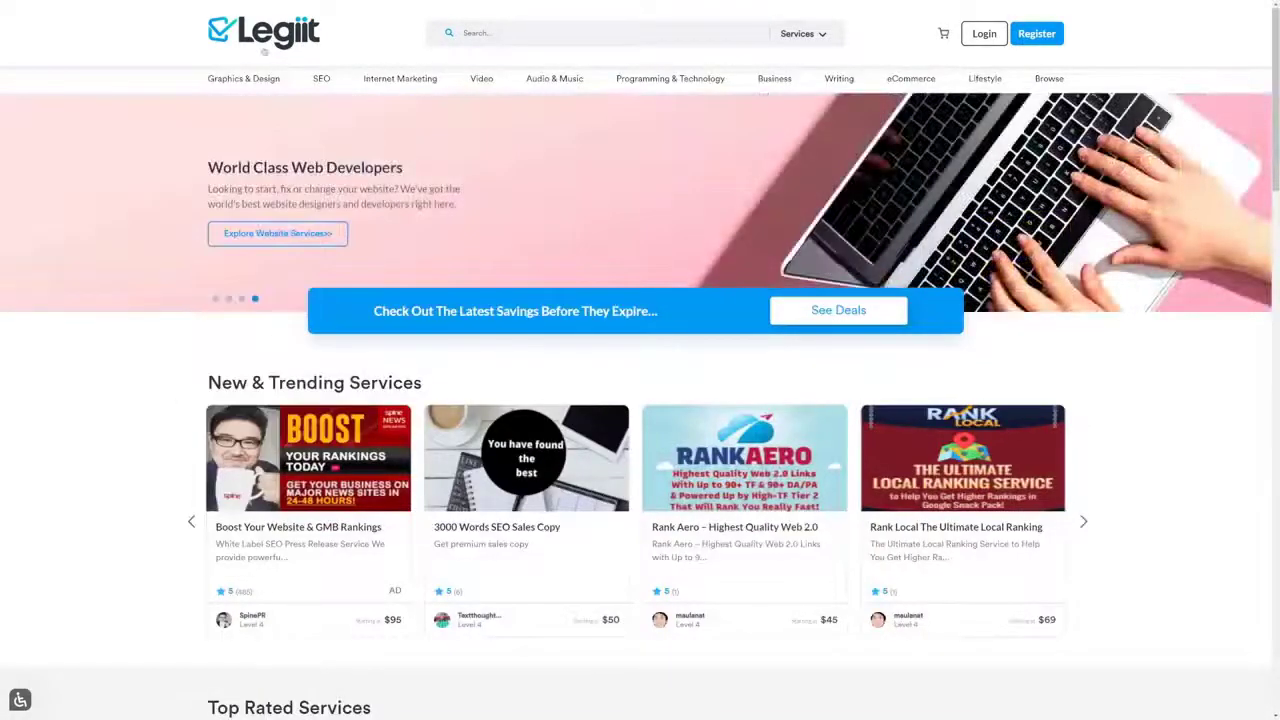
click(1052, 37)
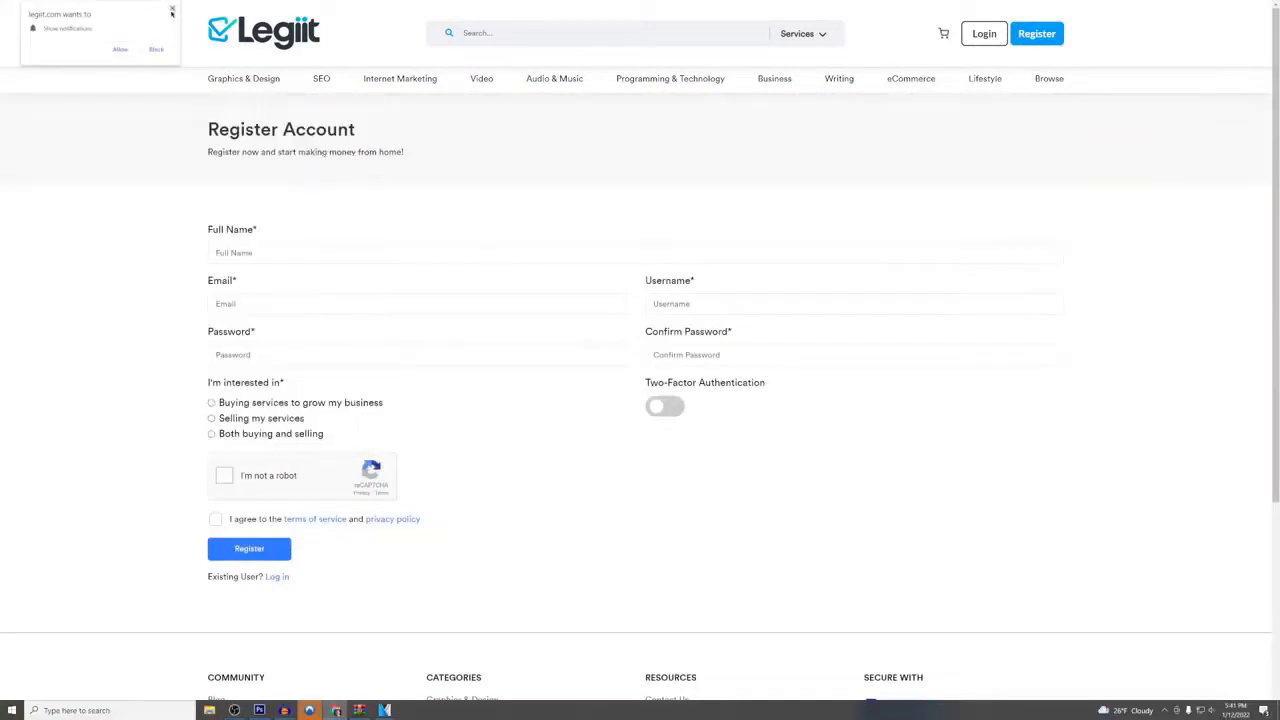
click(317, 220)
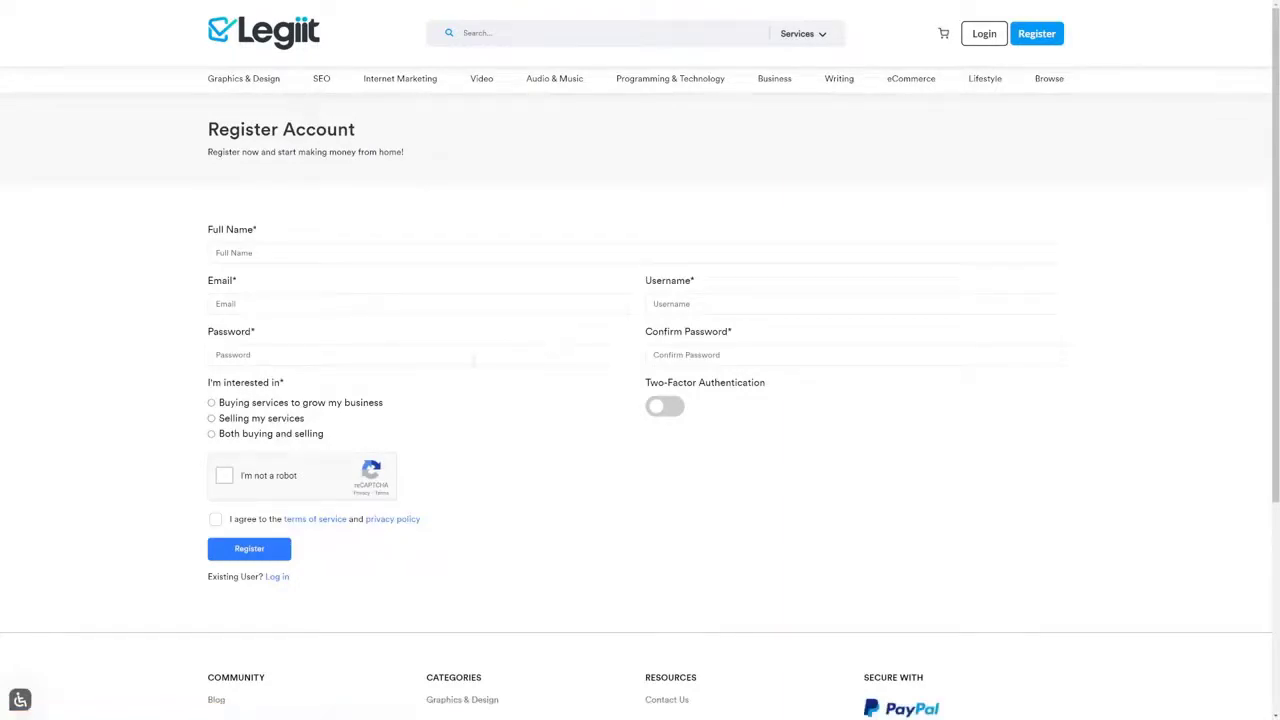
click(211, 419)
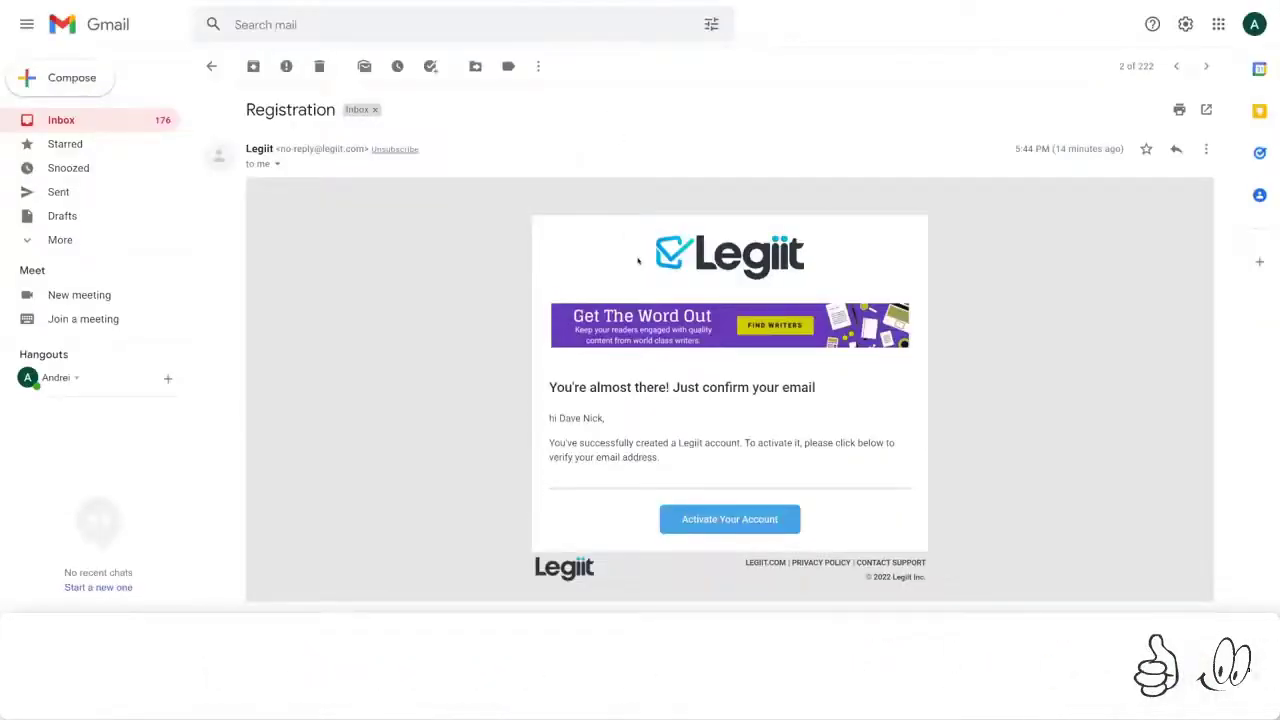
click(720, 519)
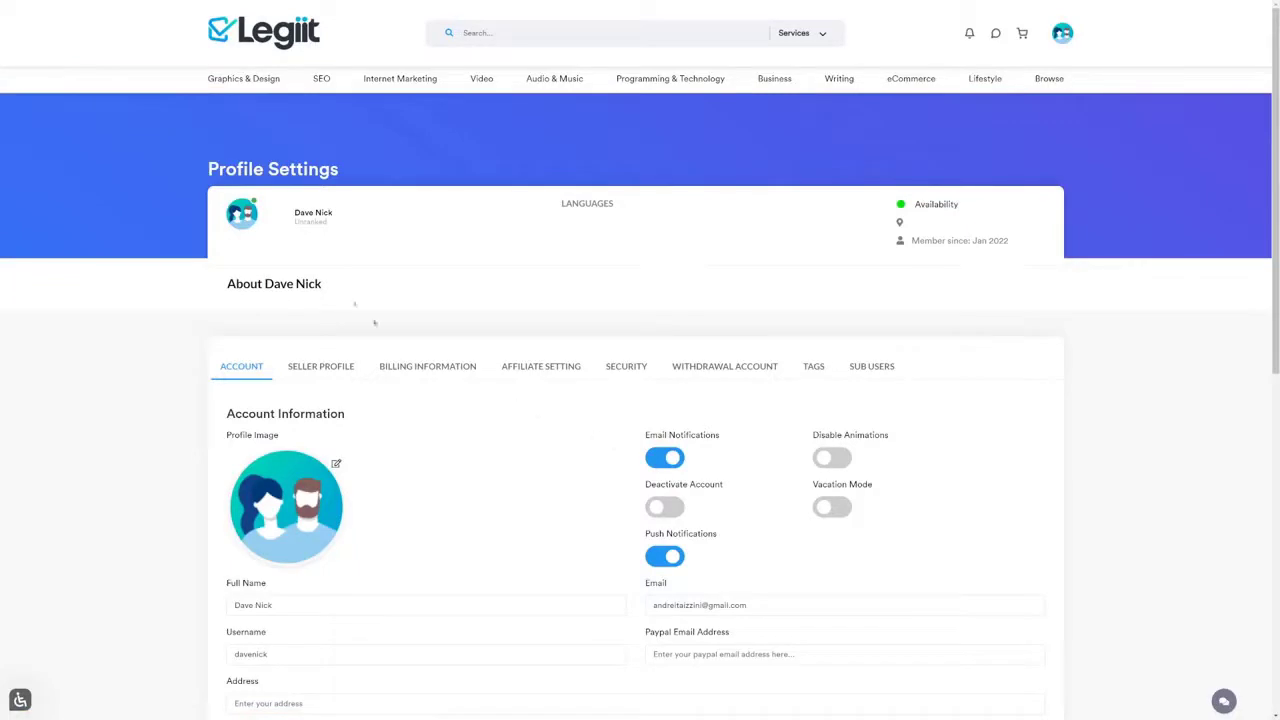
Look up the Creative Writing services in Legiit's Writing category and examine the listings and their starting prices
click(238, 82)
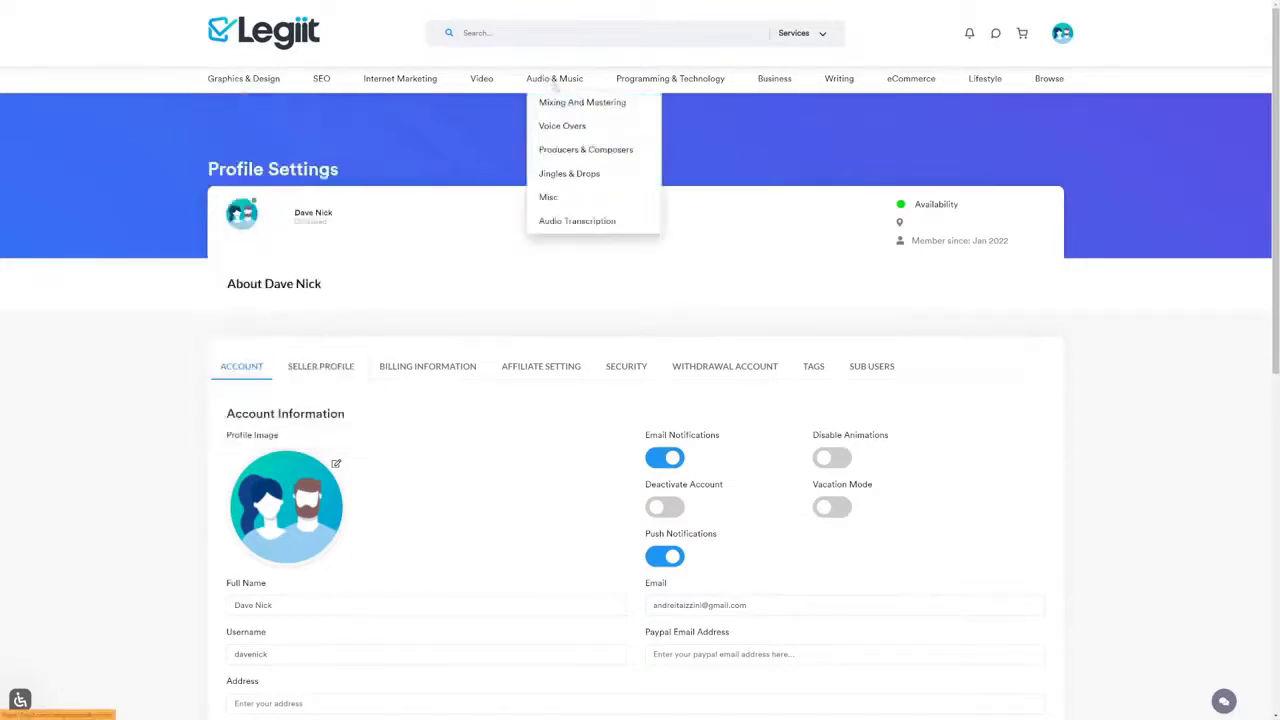
mouse_move(770, 84)
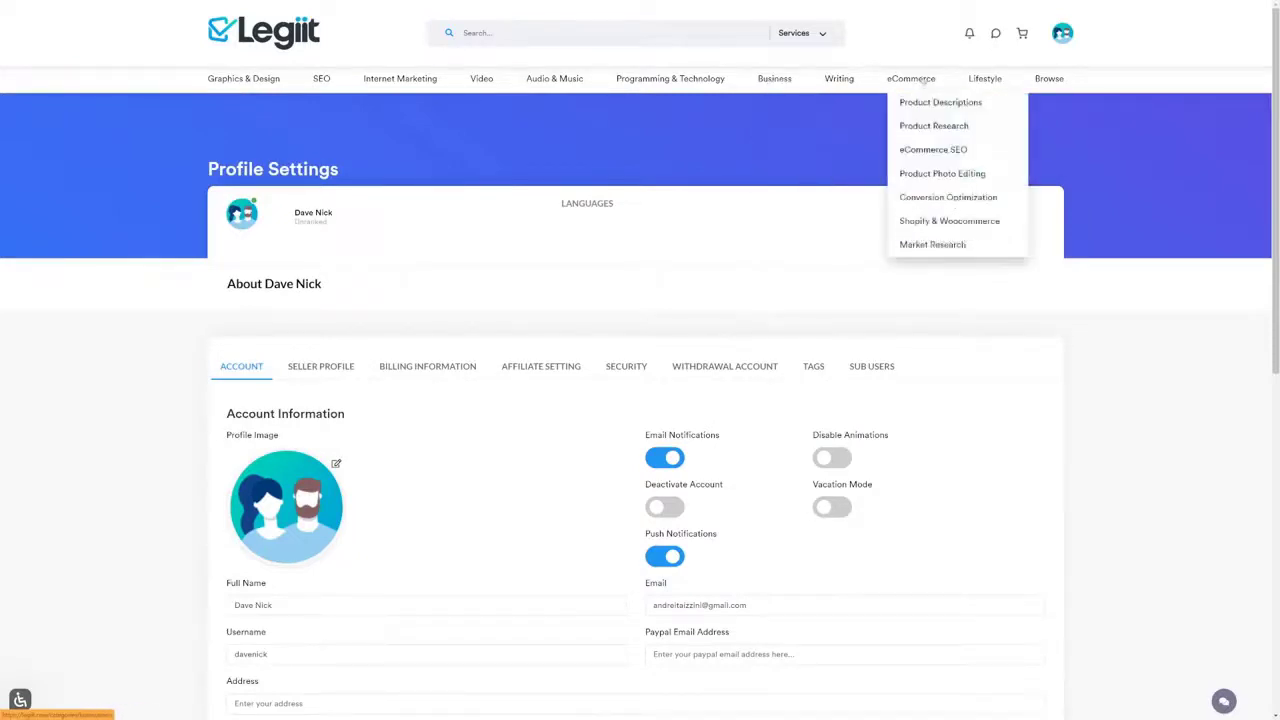
mouse_move(1043, 93)
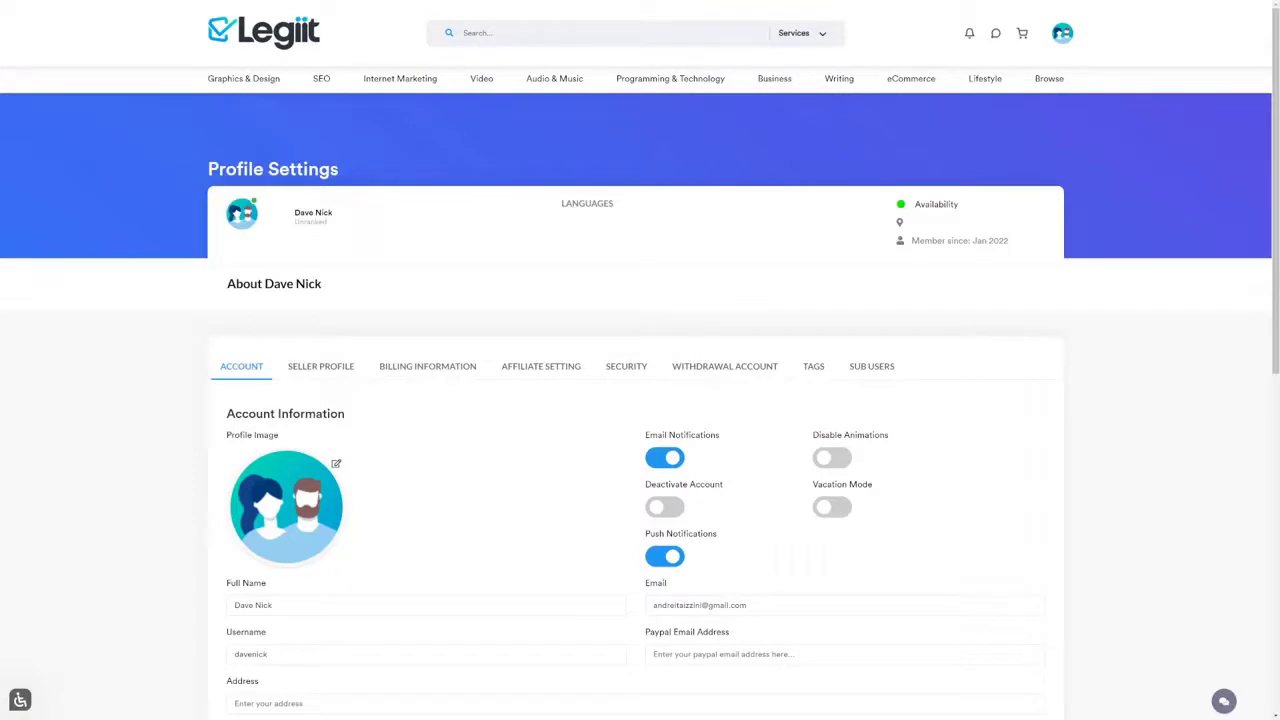
mouse_move(845, 92)
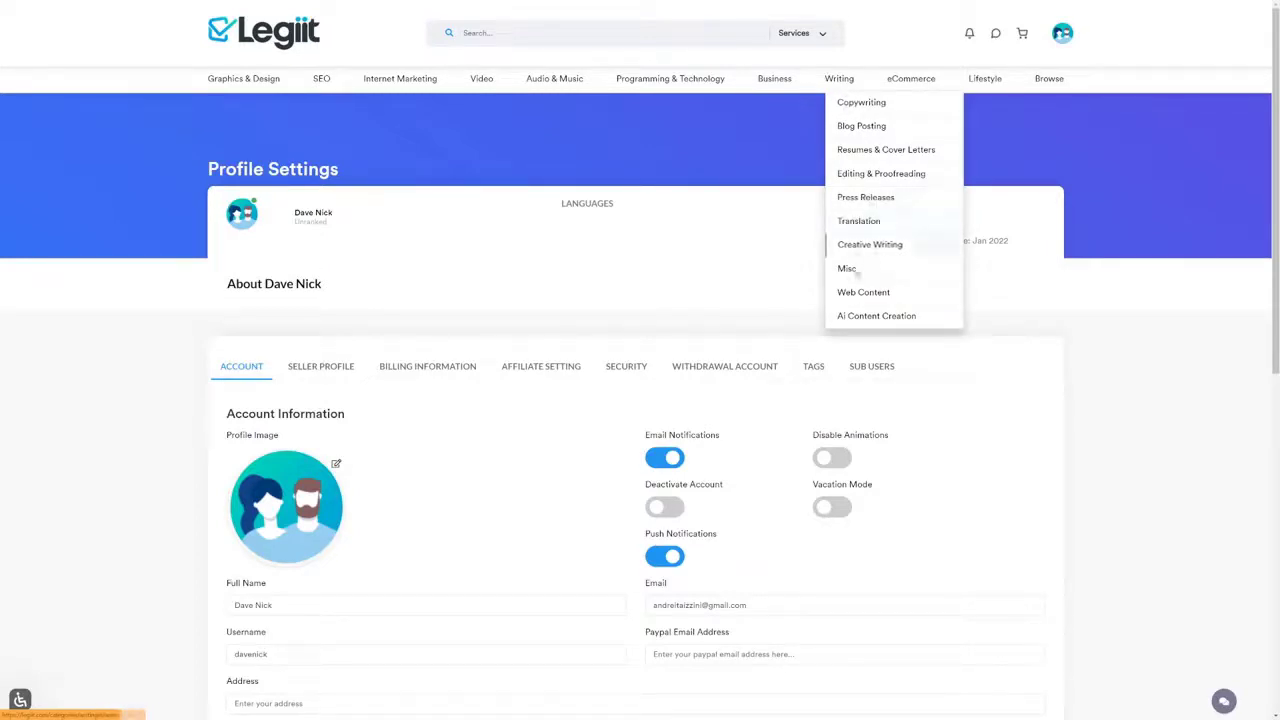
click(877, 248)
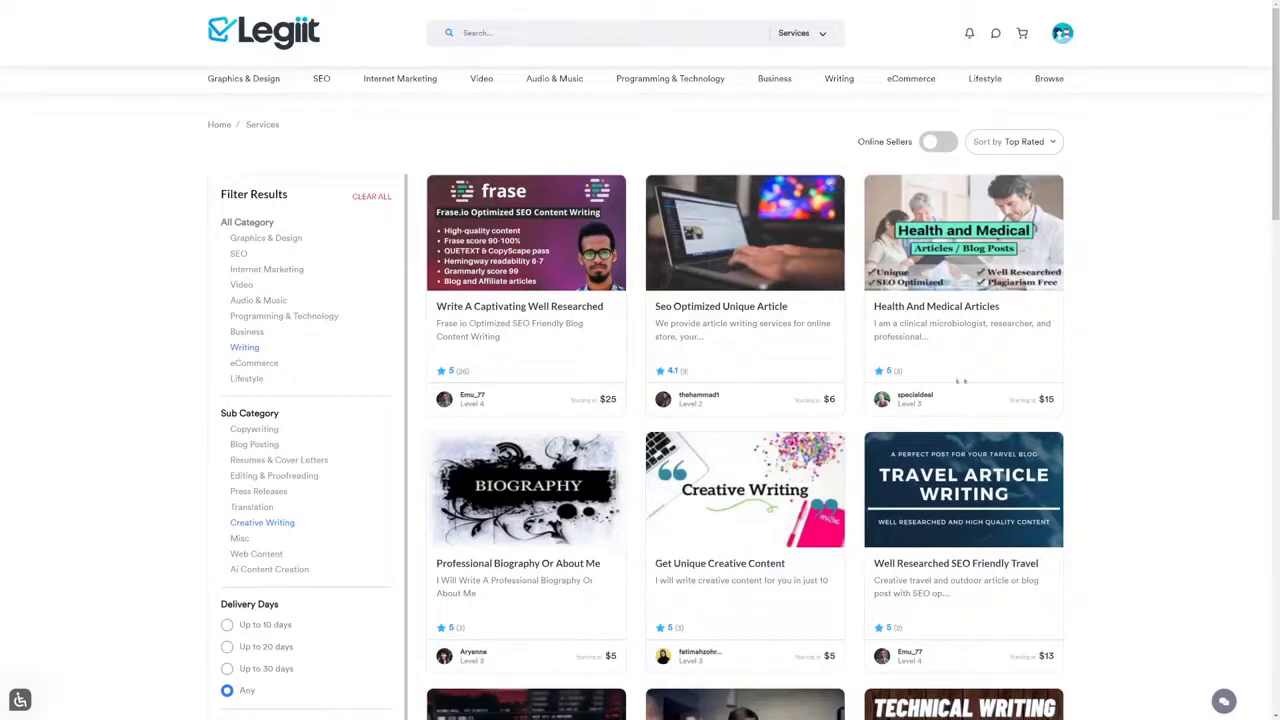
scroll(832, 484, down, 2)
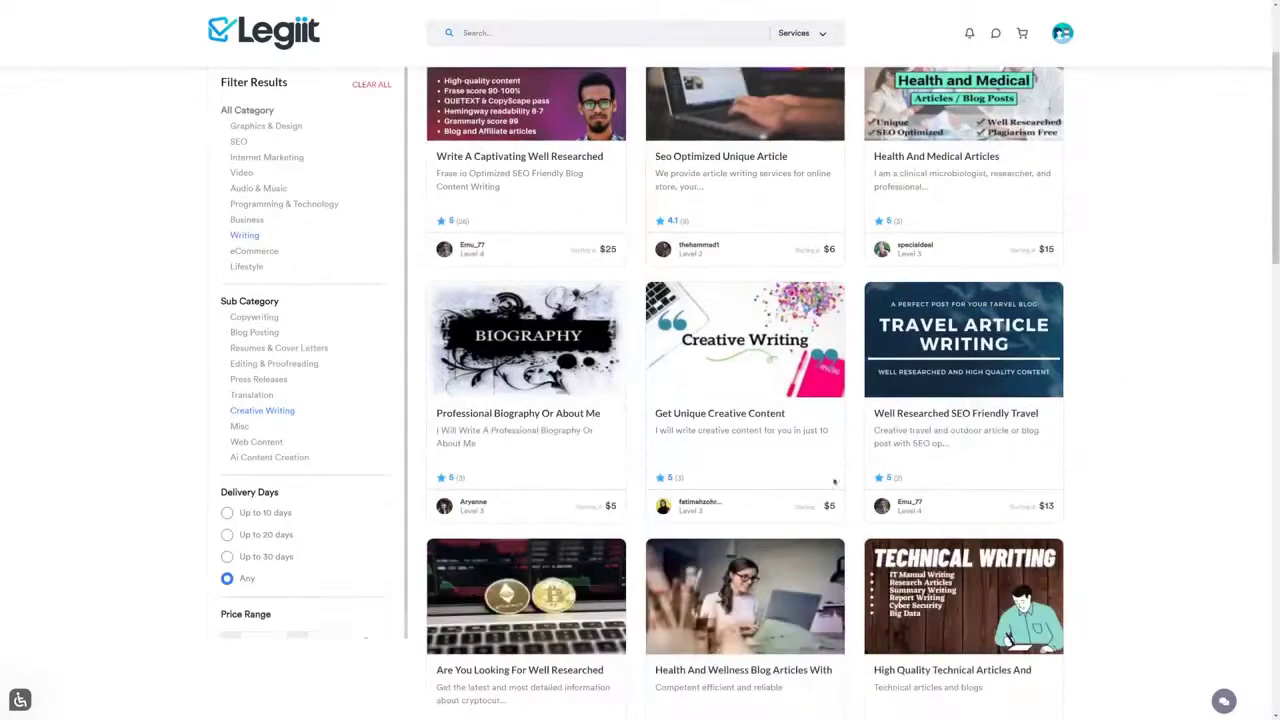
scroll(832, 484, down, 8)
scroll(760, 478, down, 5)
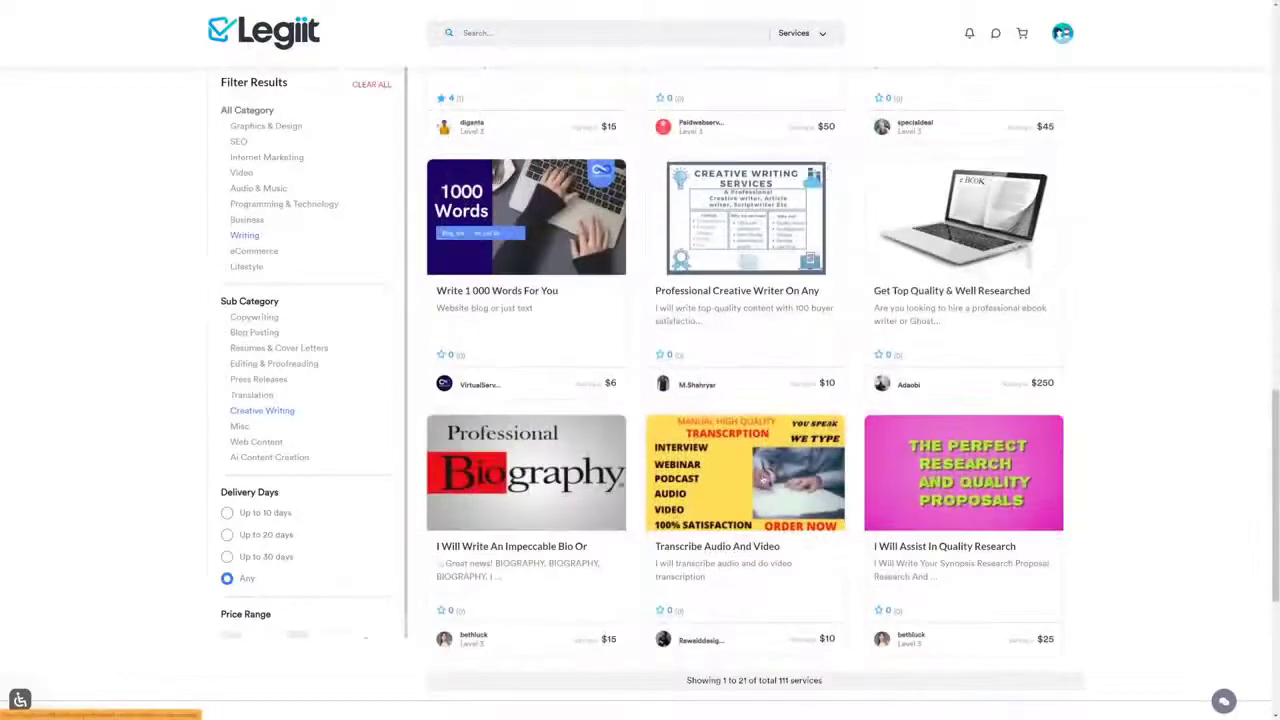
scroll(762, 479, down, 1)
scroll(762, 479, down, 5)
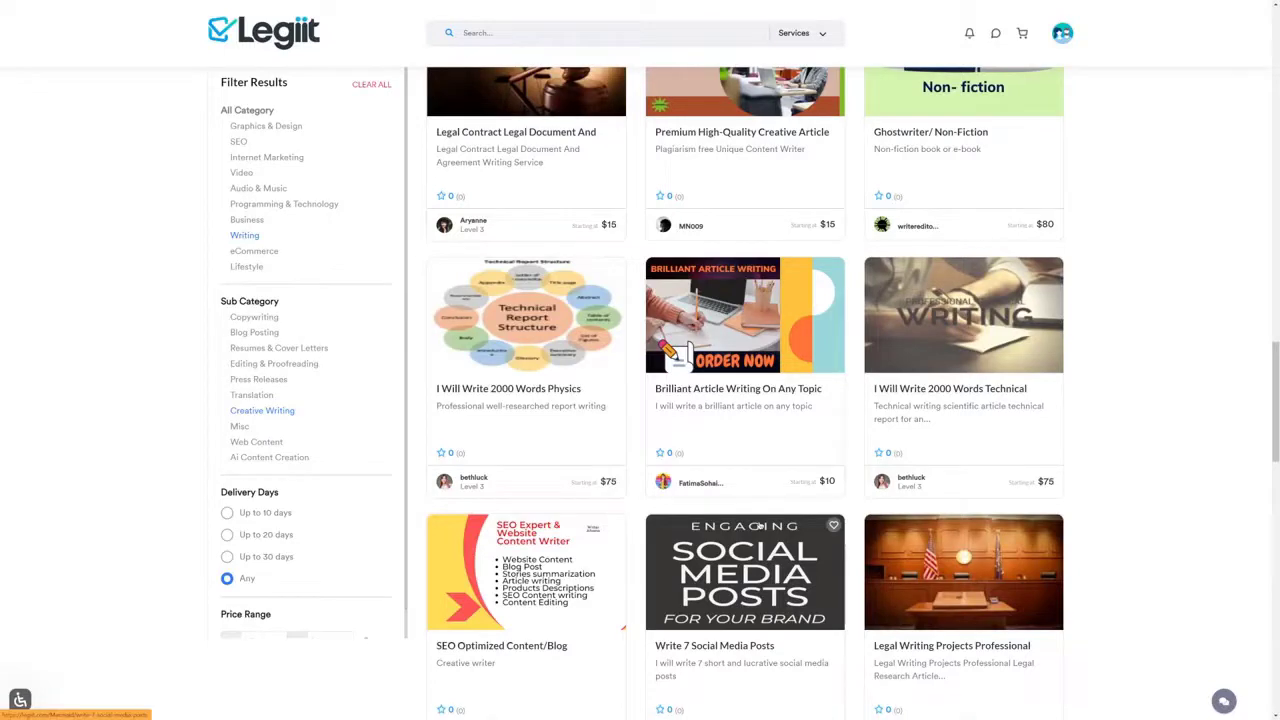
scroll(760, 525, up, 10)
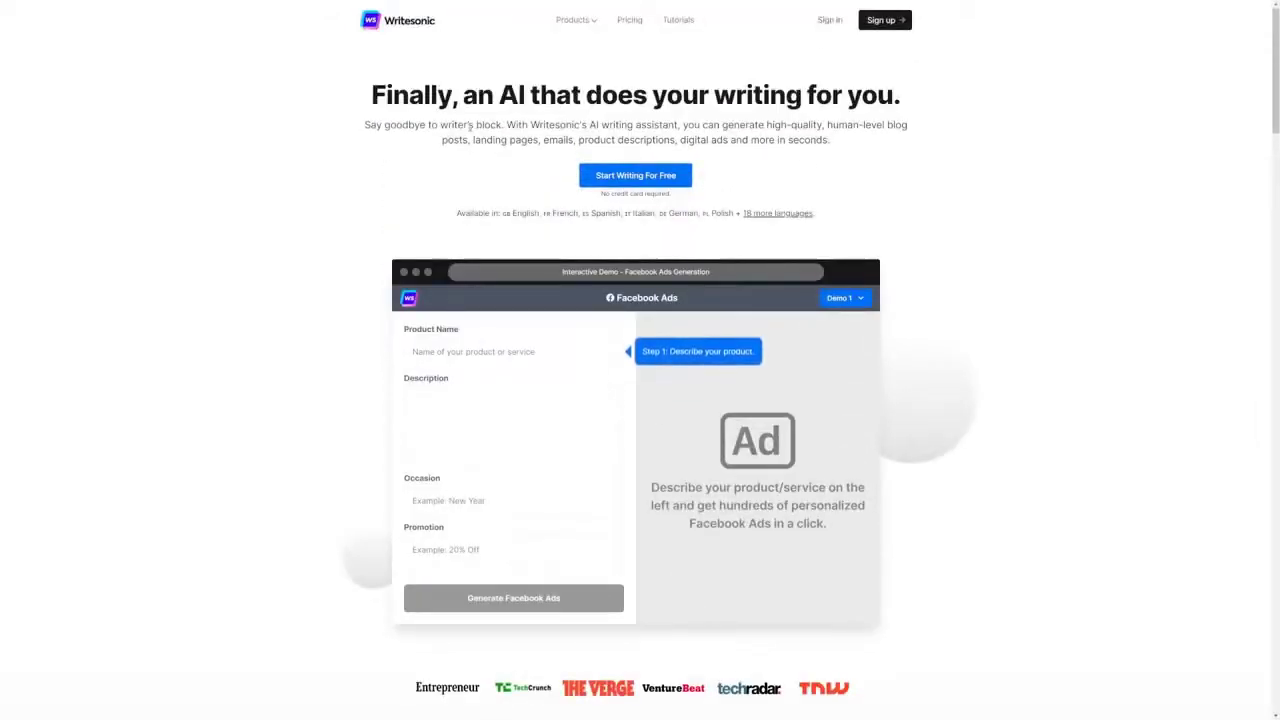
Switch to Writesonic, start writing for free, look through the copy templates and open AI Article Writer 2.0 (Best Quality)
click(627, 176)
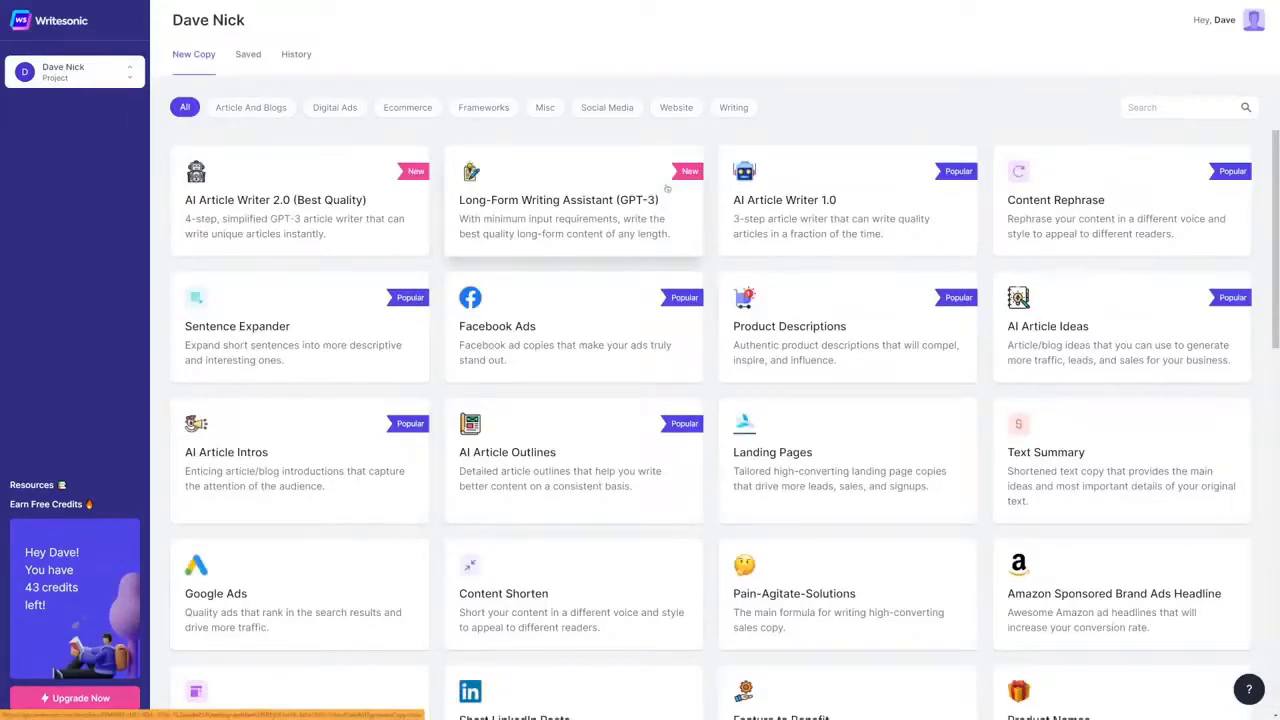
scroll(666, 188, down, 1)
scroll(838, 290, down, 4)
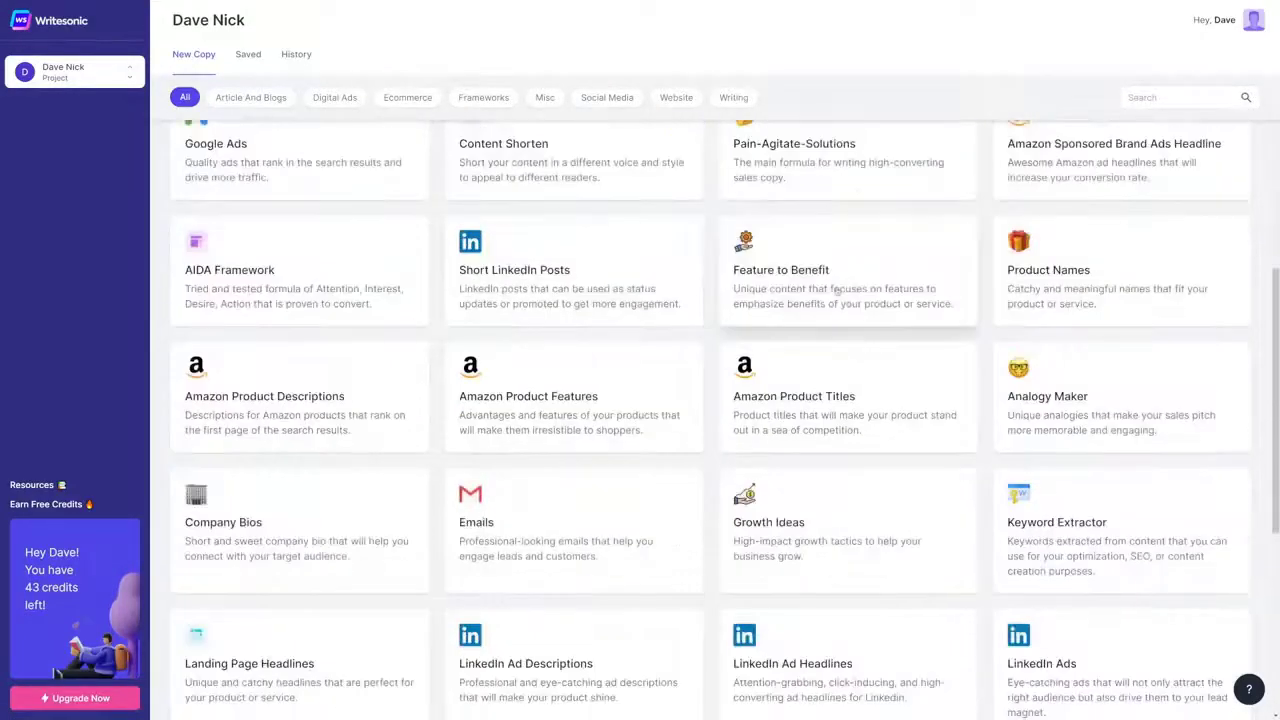
scroll(838, 290, down, 3)
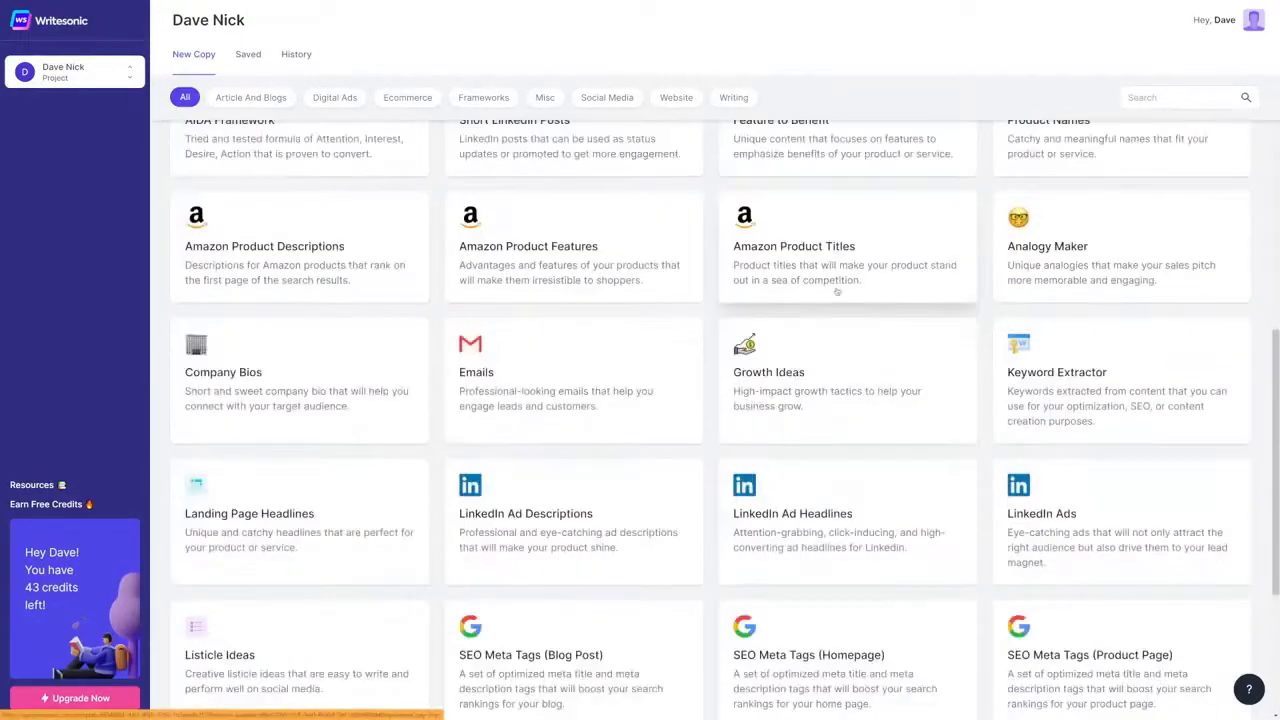
scroll(836, 295, down, 2)
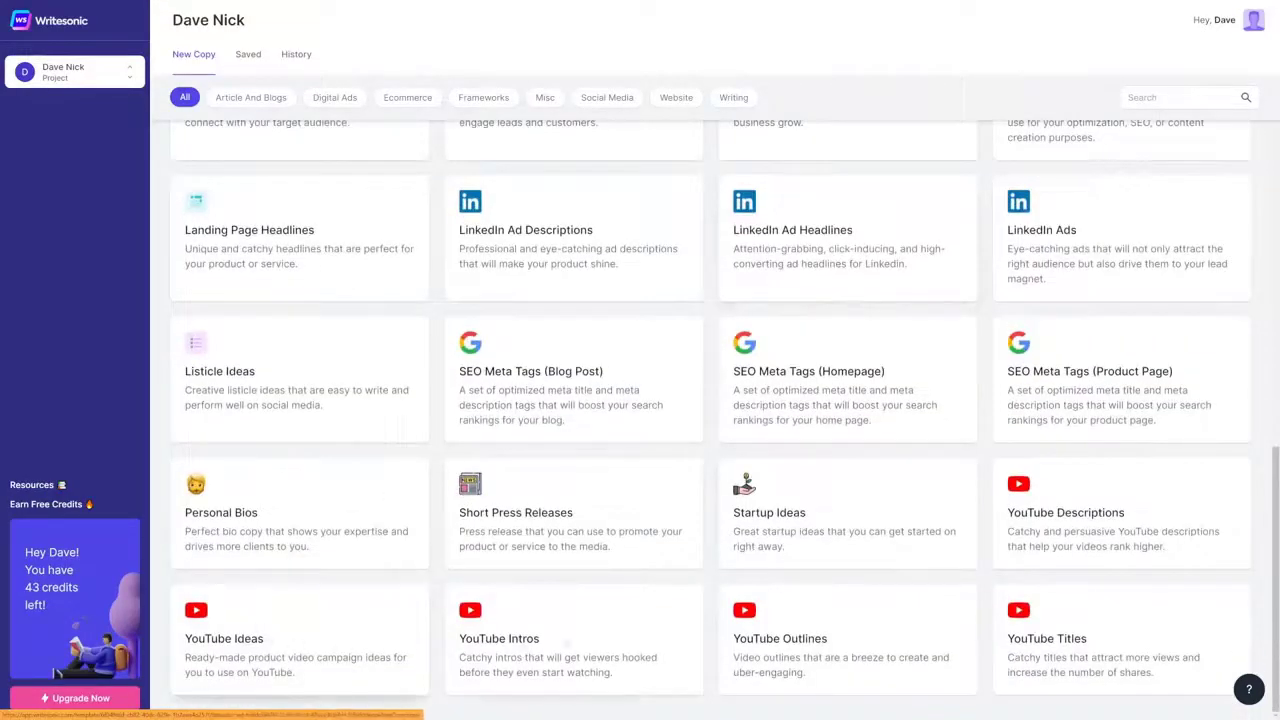
scroll(1051, 524, up, 2)
scroll(1051, 524, up, 10)
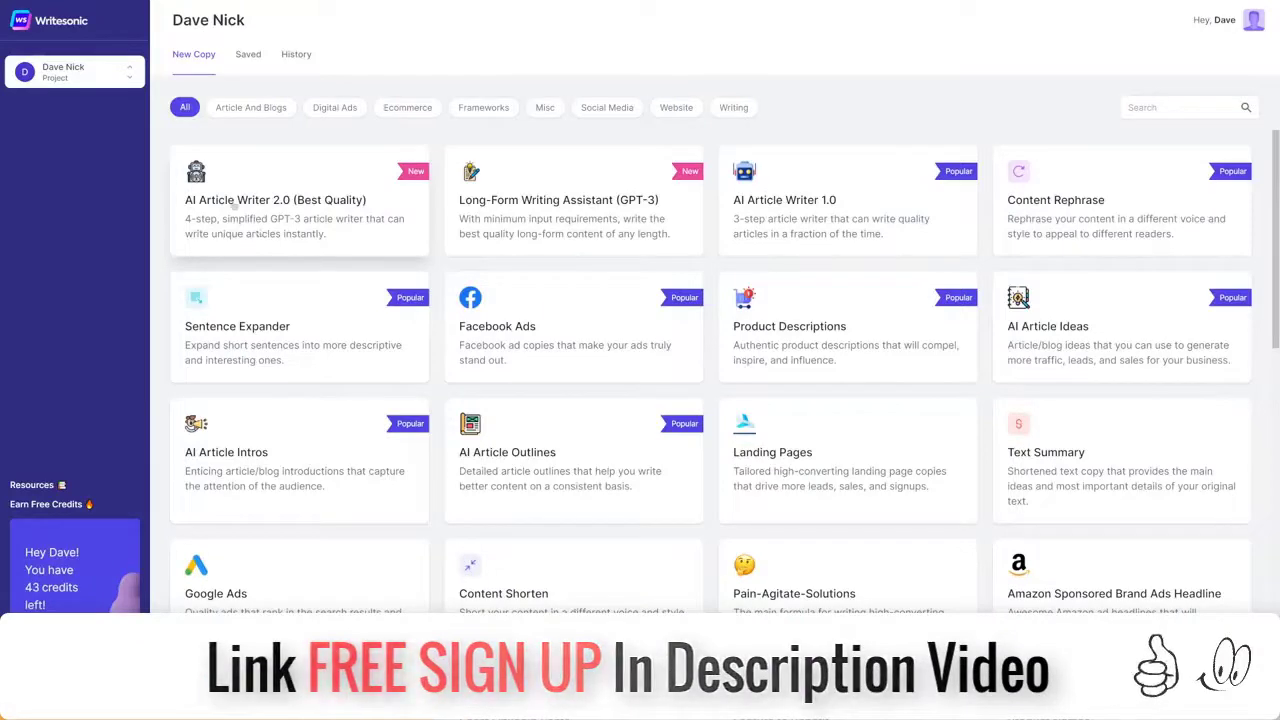
click(234, 203)
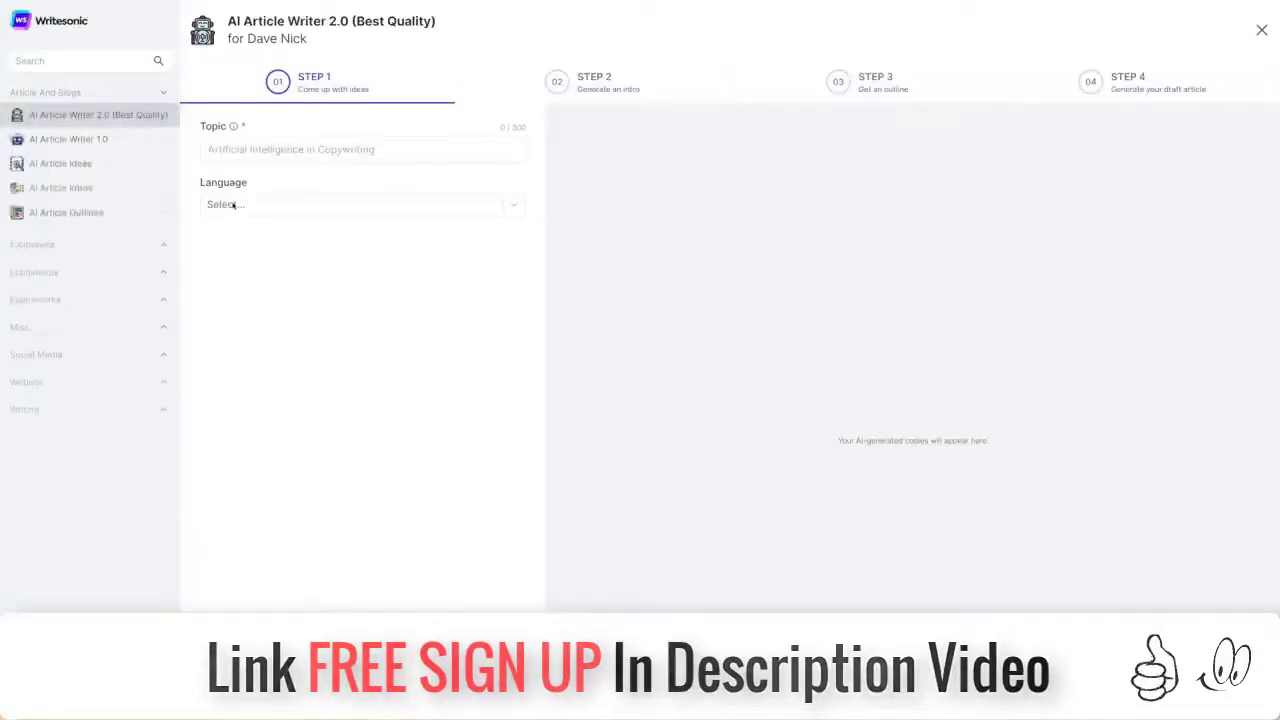
Generate article ideas in English for the topic "How To Lose Weight In 5 Steps"
click(392, 146)
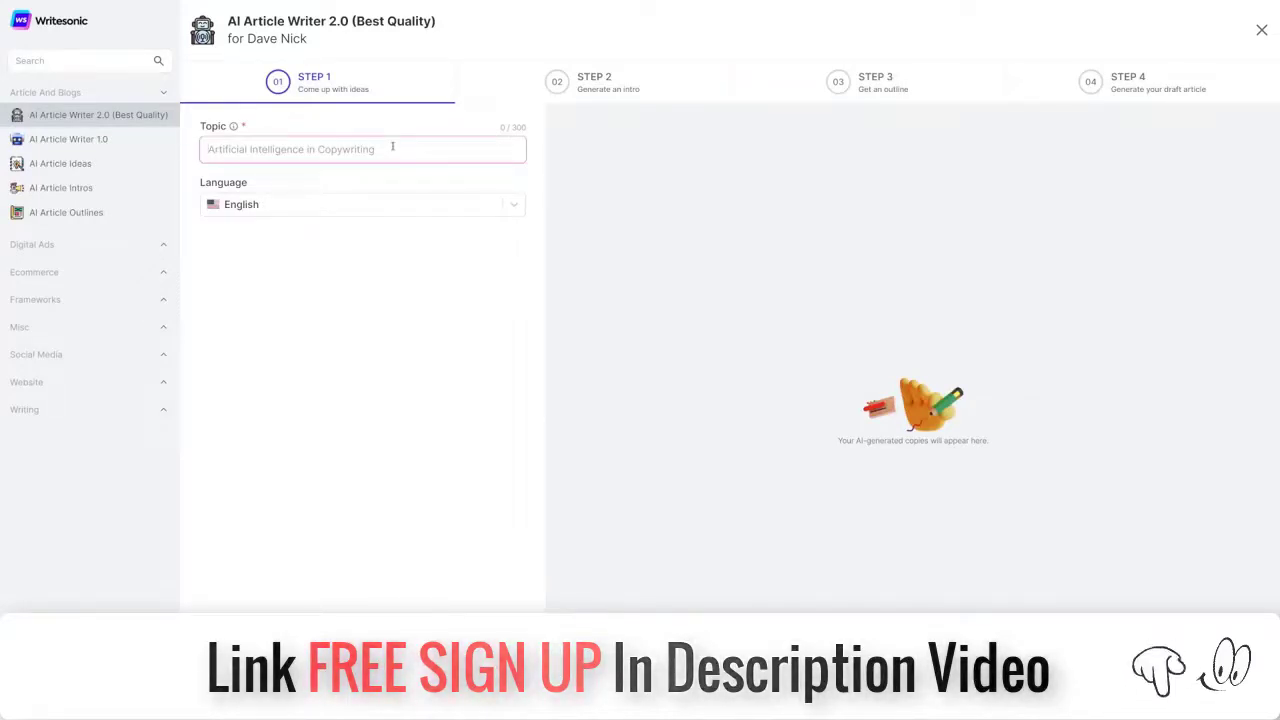
text(How To Lose Weight In 5 Steps)
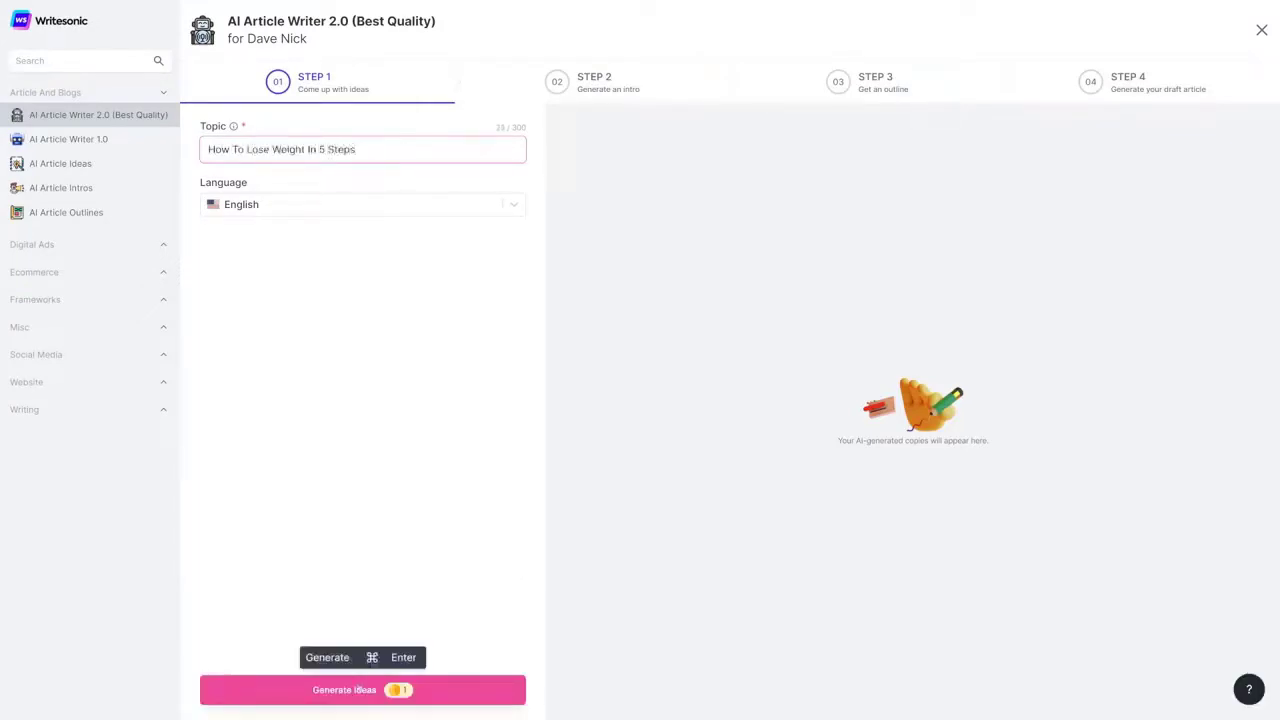
click(357, 689)
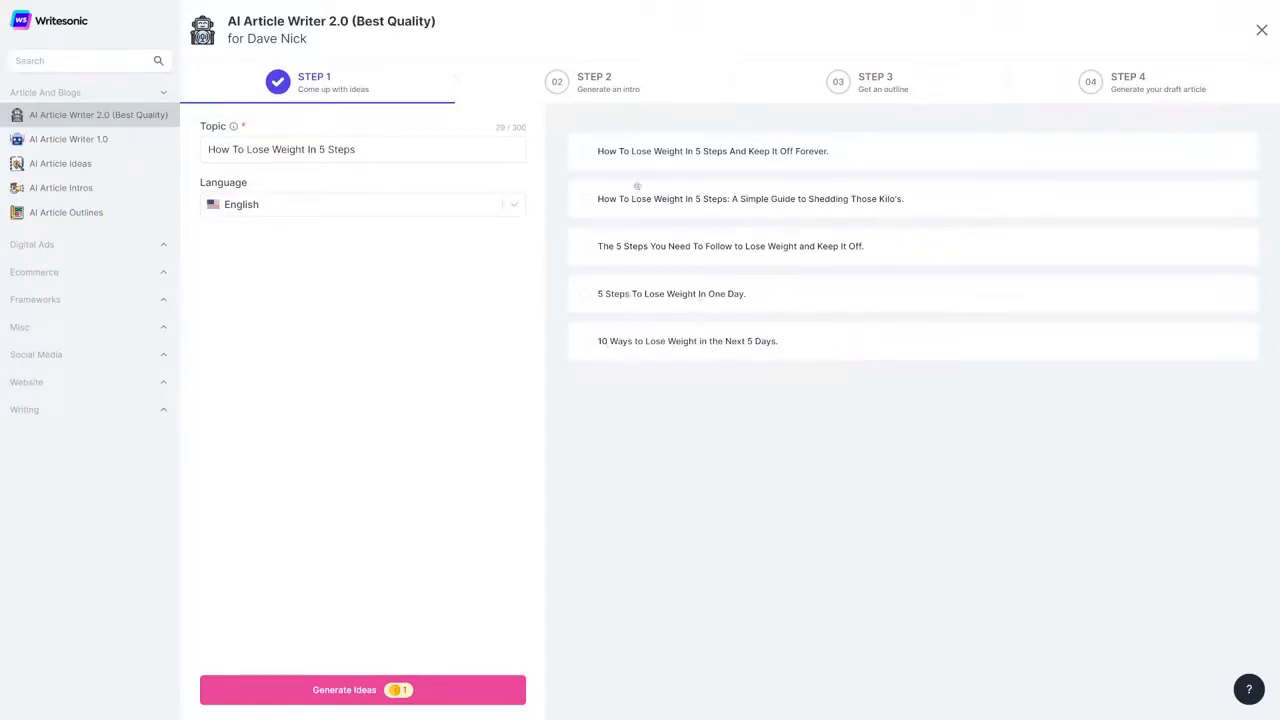
Use the title idea "How To Lose Weight In 5 Steps And Keep It Off Forever." and generate intros for it
click(589, 156)
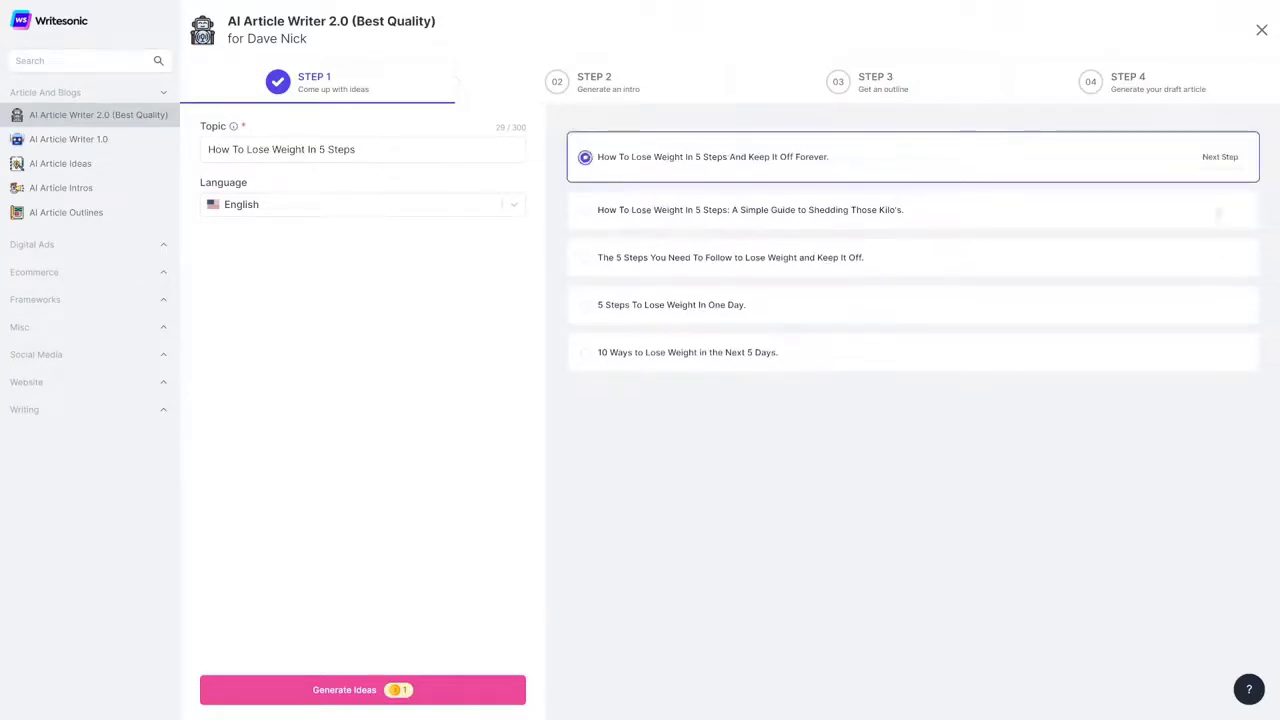
click(1219, 158)
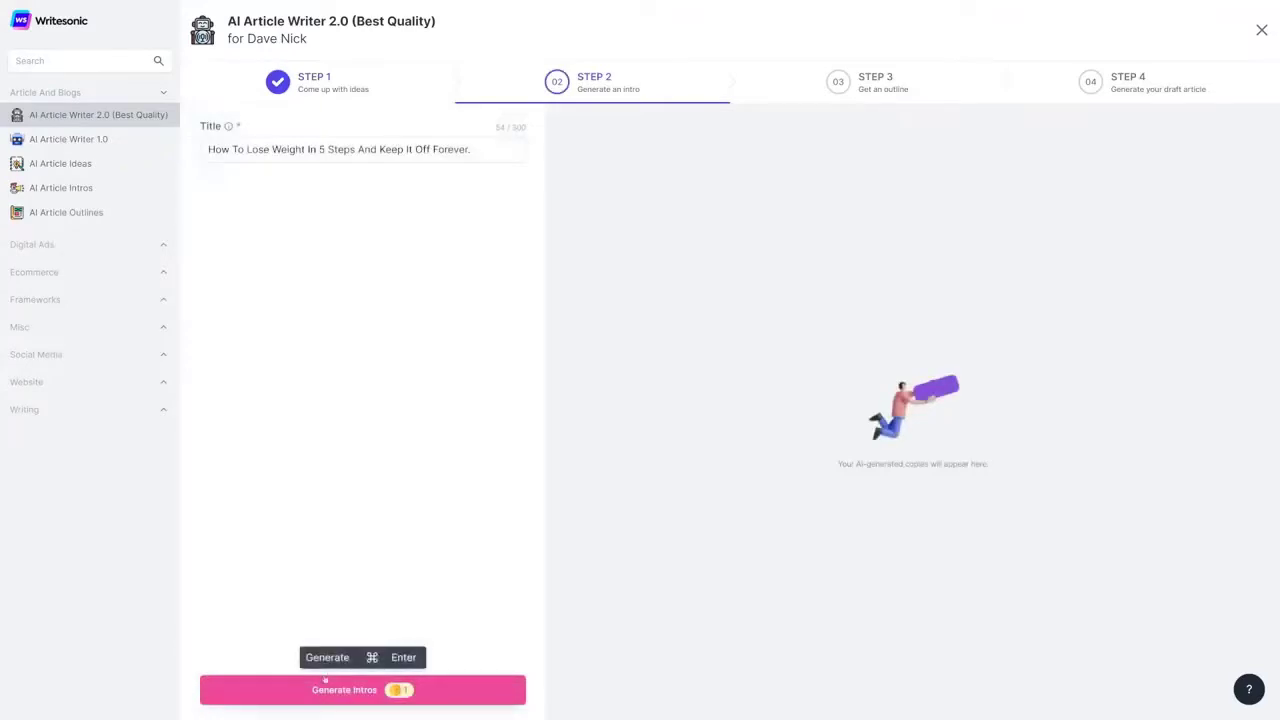
click(360, 690)
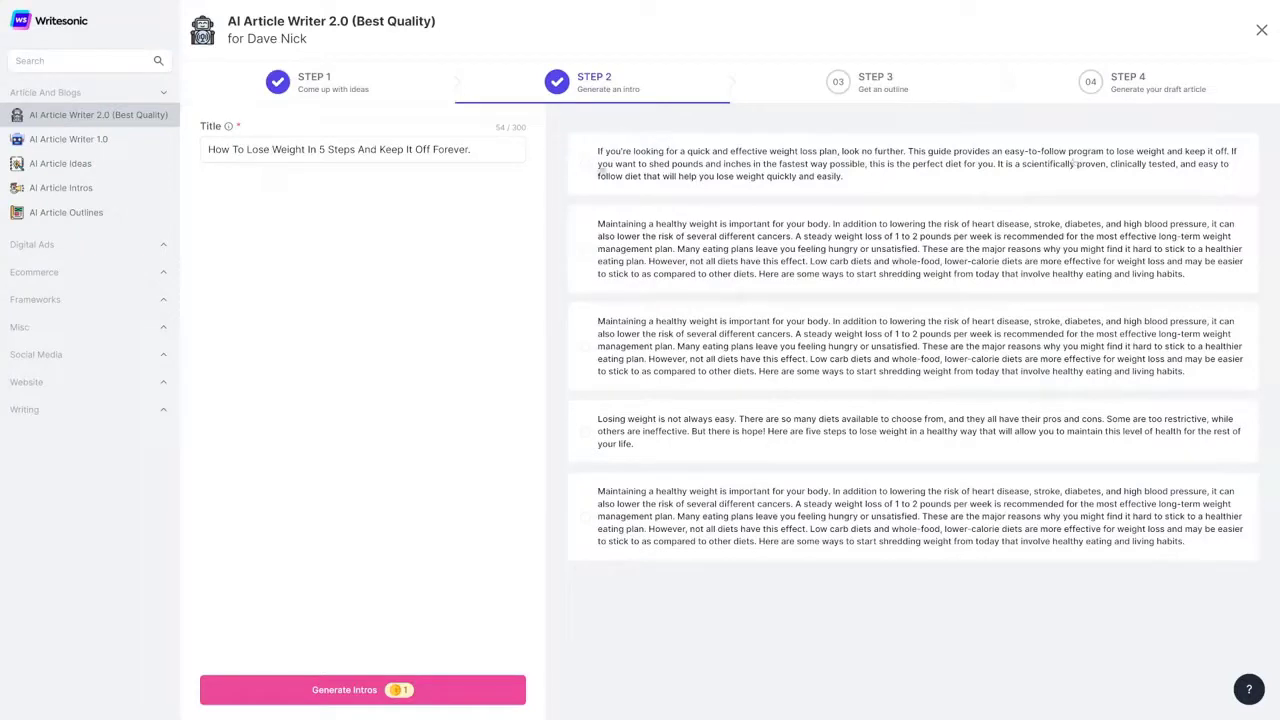
Use the intro beginning "If you're looking for a quick and effective weight loss plan" and generate article outlines
click(585, 164)
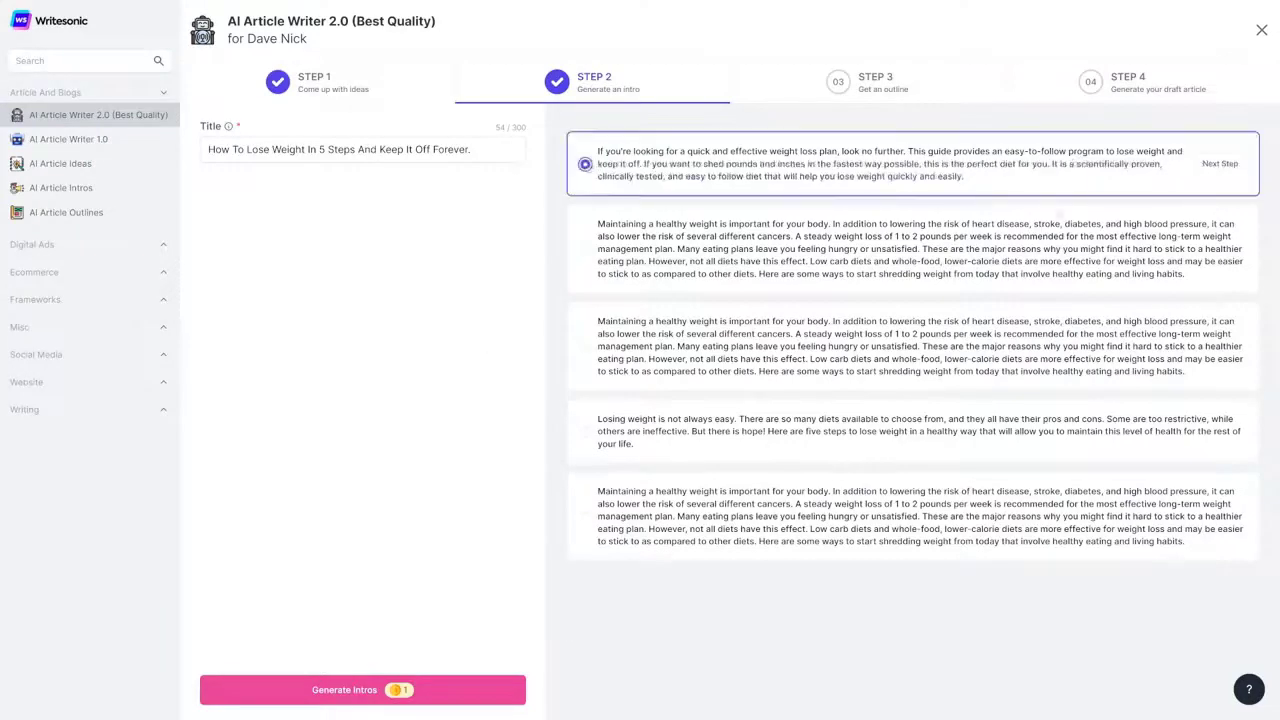
click(1218, 164)
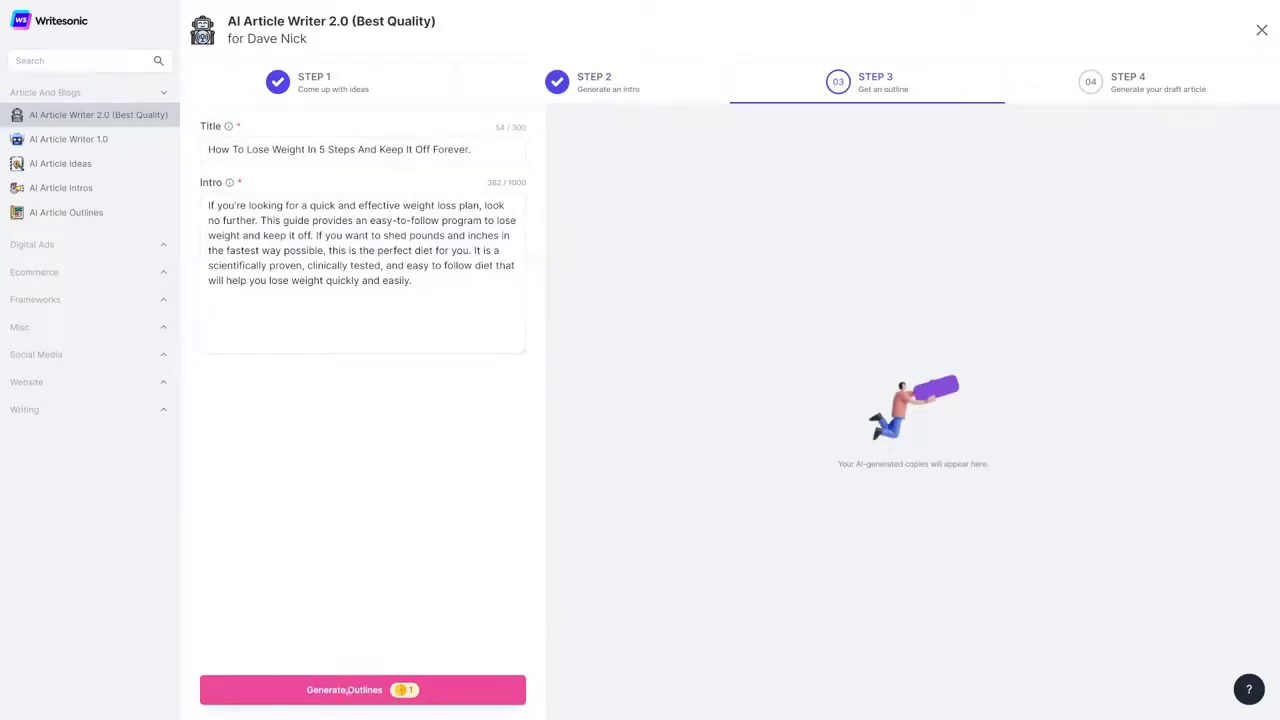
click(362, 690)
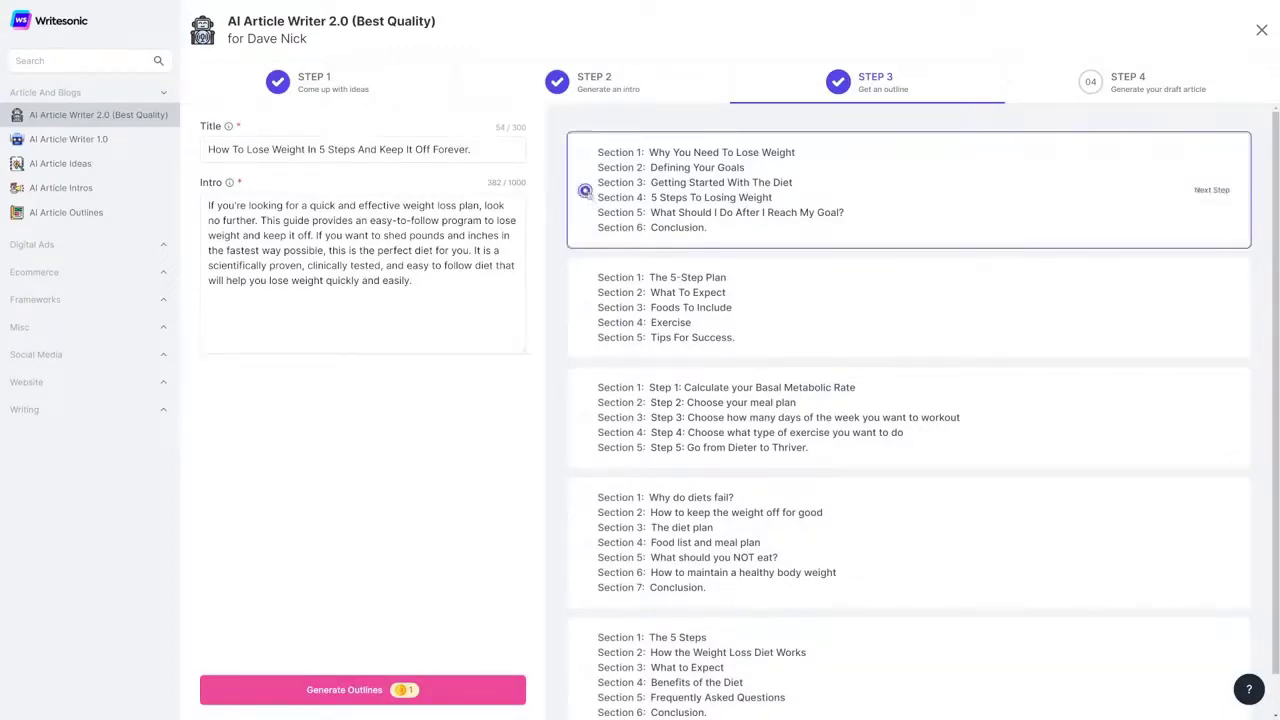
Use the six-section outline starting with "Why You Need To Lose Weight", write the article from it and read through the draft
click(1206, 191)
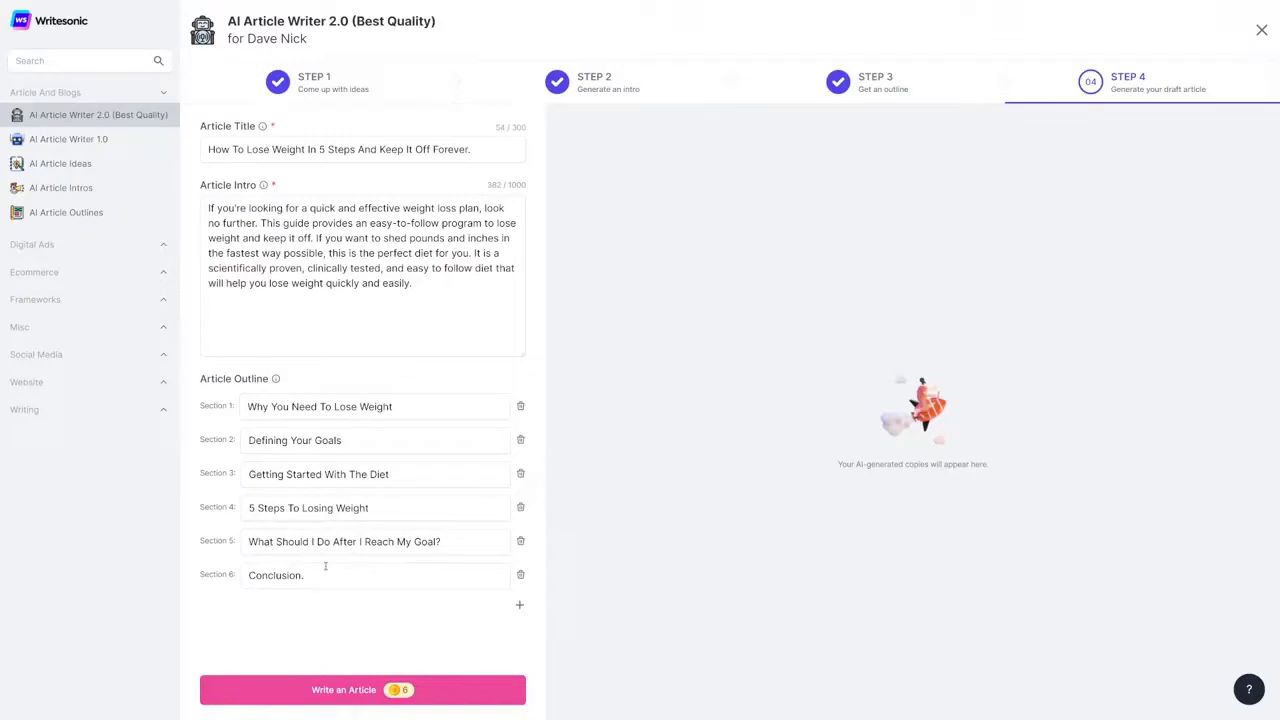
click(332, 690)
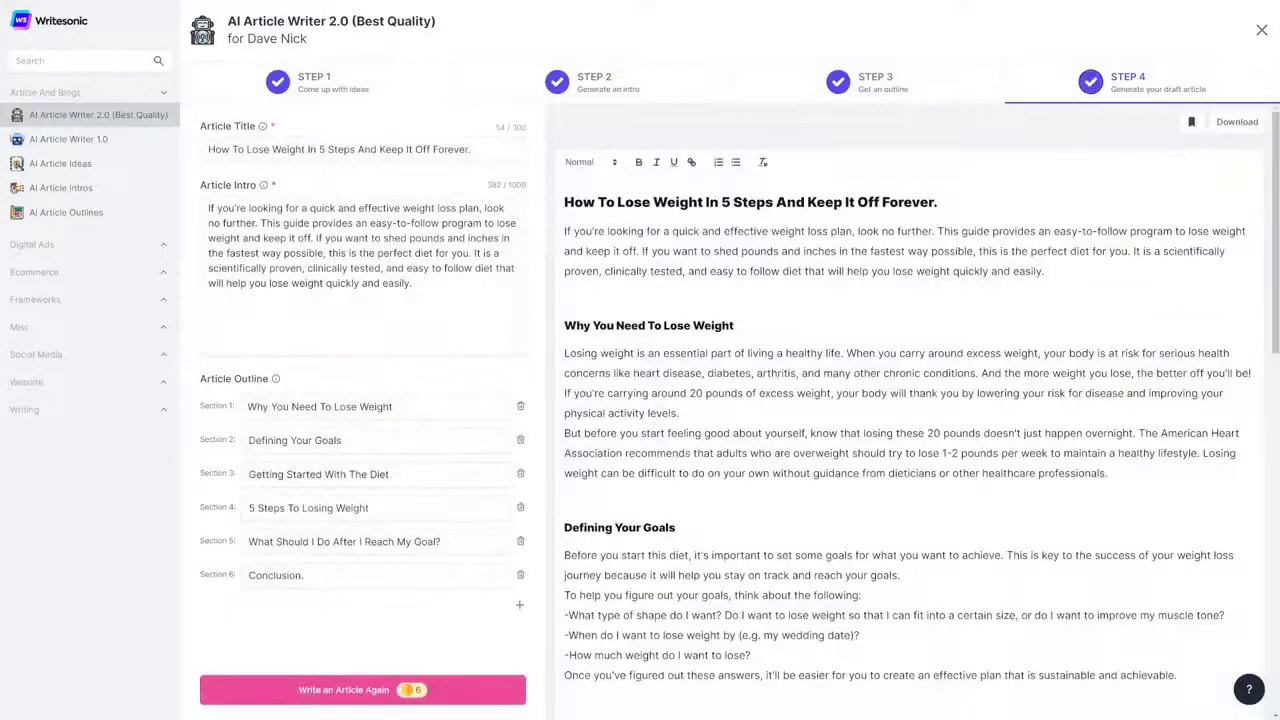
scroll(767, 250, down, 6)
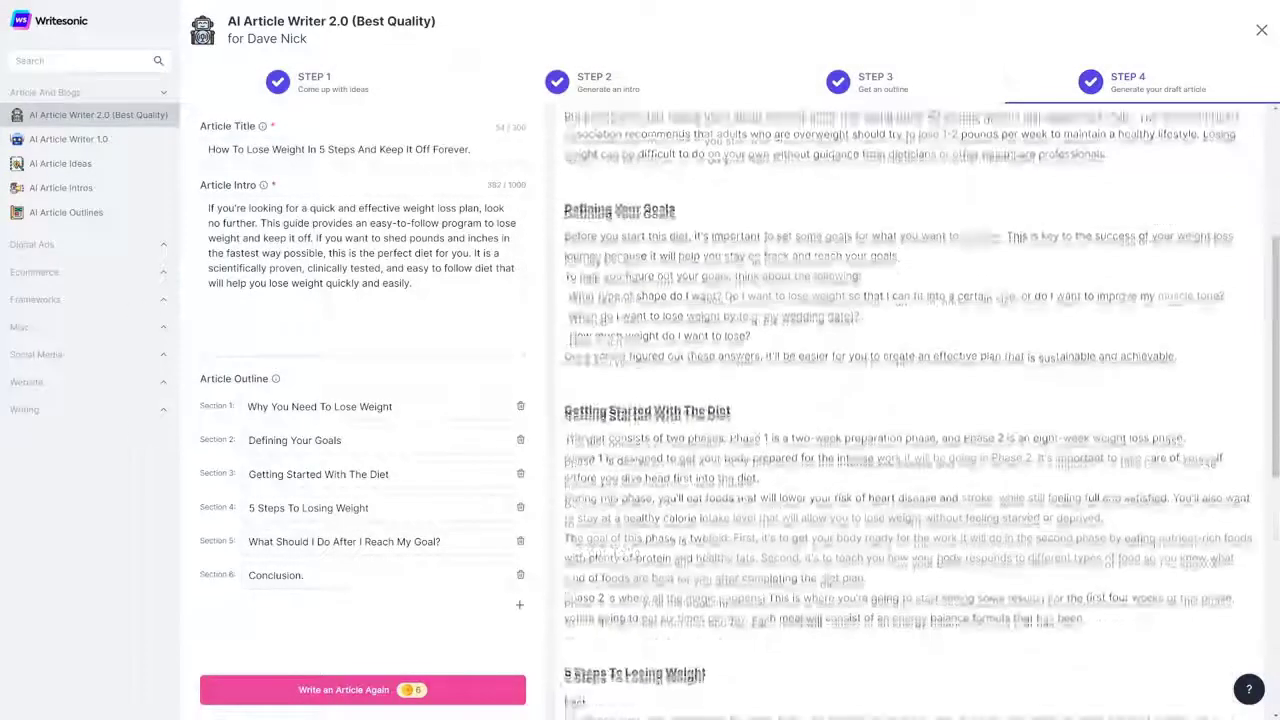
scroll(752, 257, down, 4)
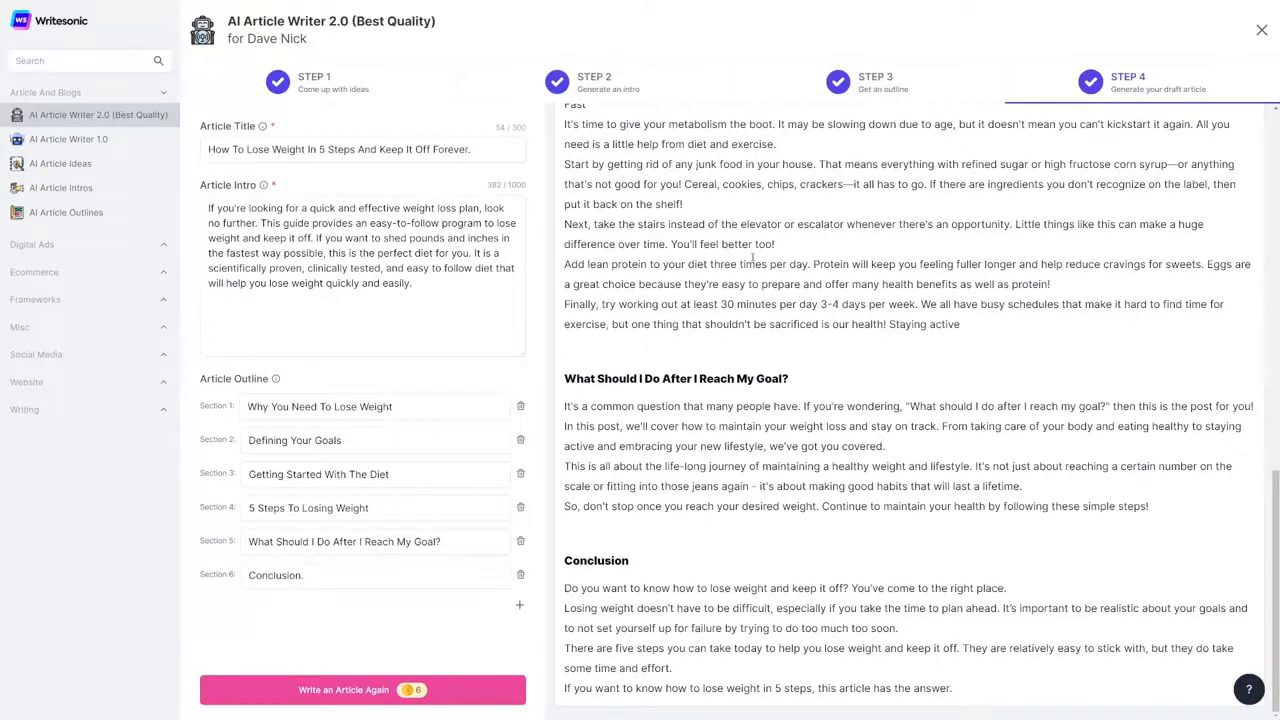
scroll(752, 258, up, 20)
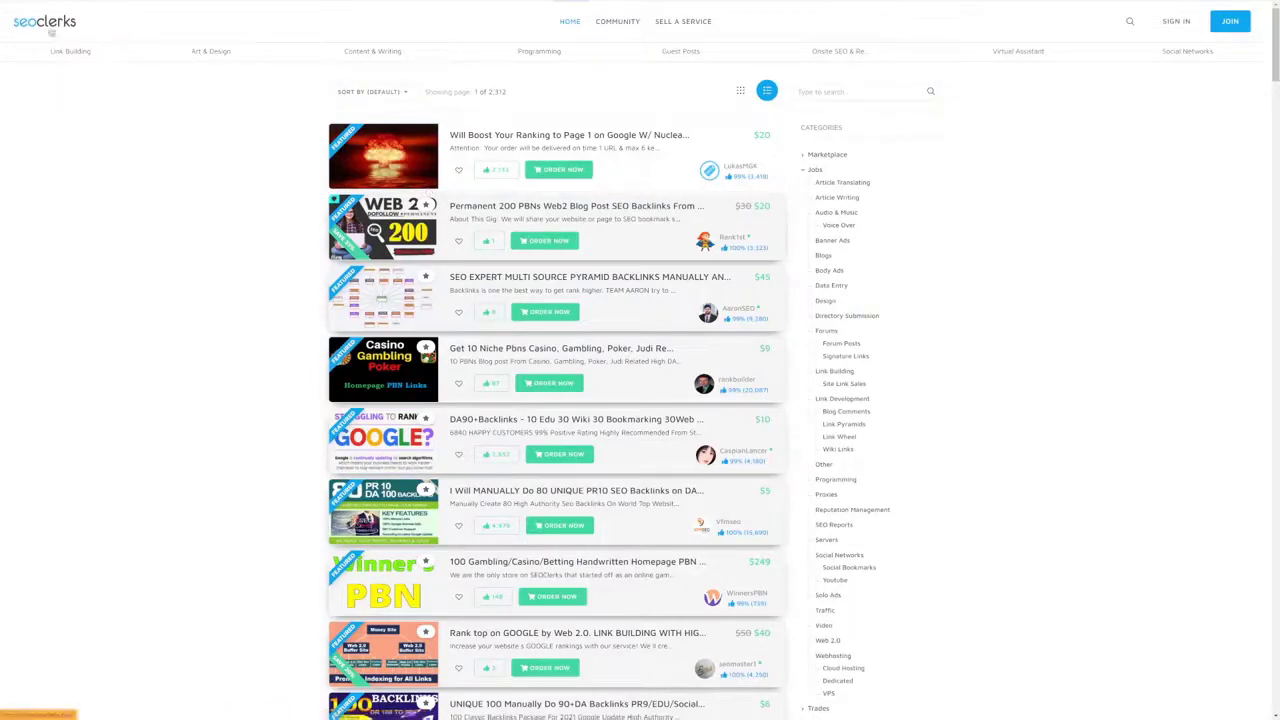
Switch to SEOClerks, expand the Jobs categories and look through the Article Writing job requests
scroll(37, 194, down, 5)
scroll(37, 194, up, 5)
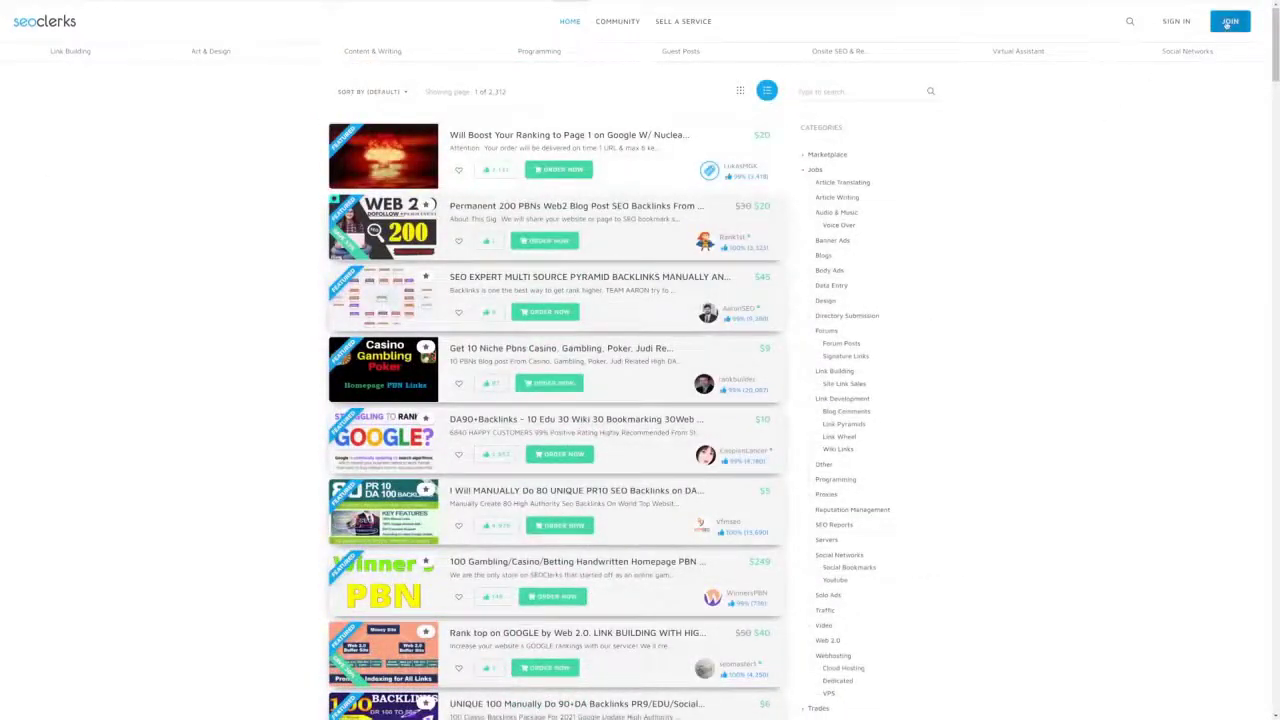
click(808, 170)
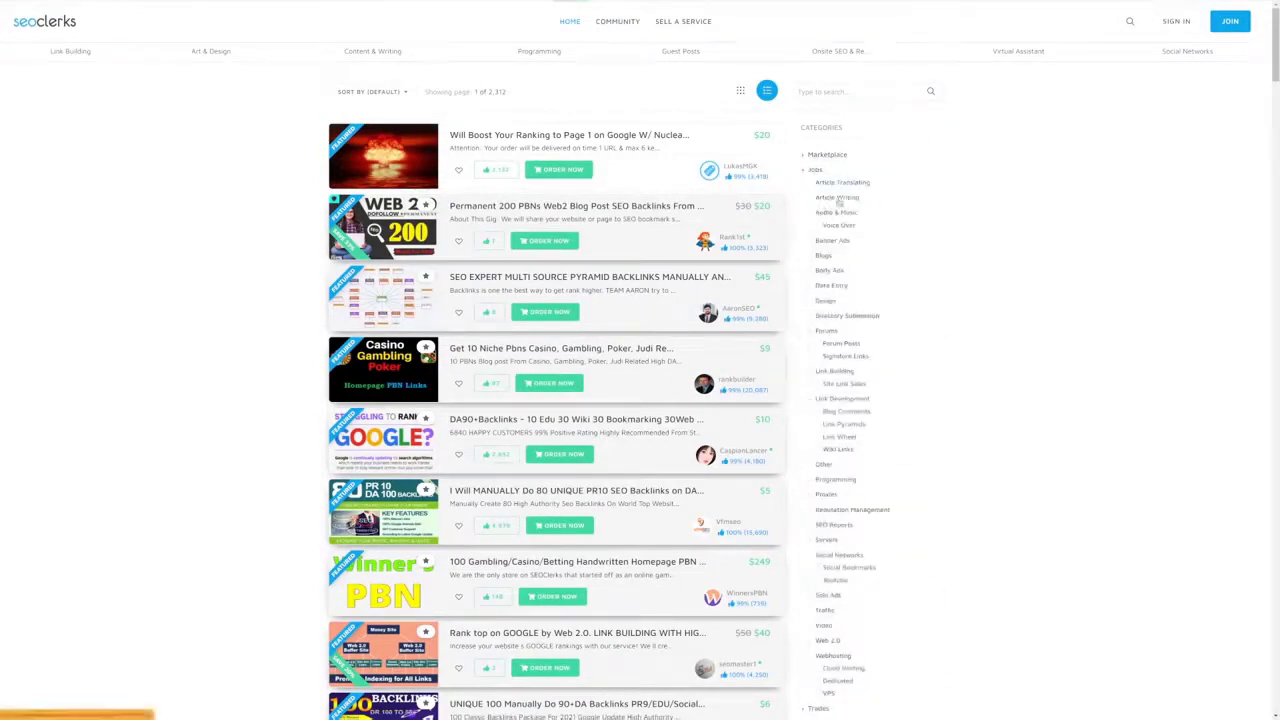
click(837, 198)
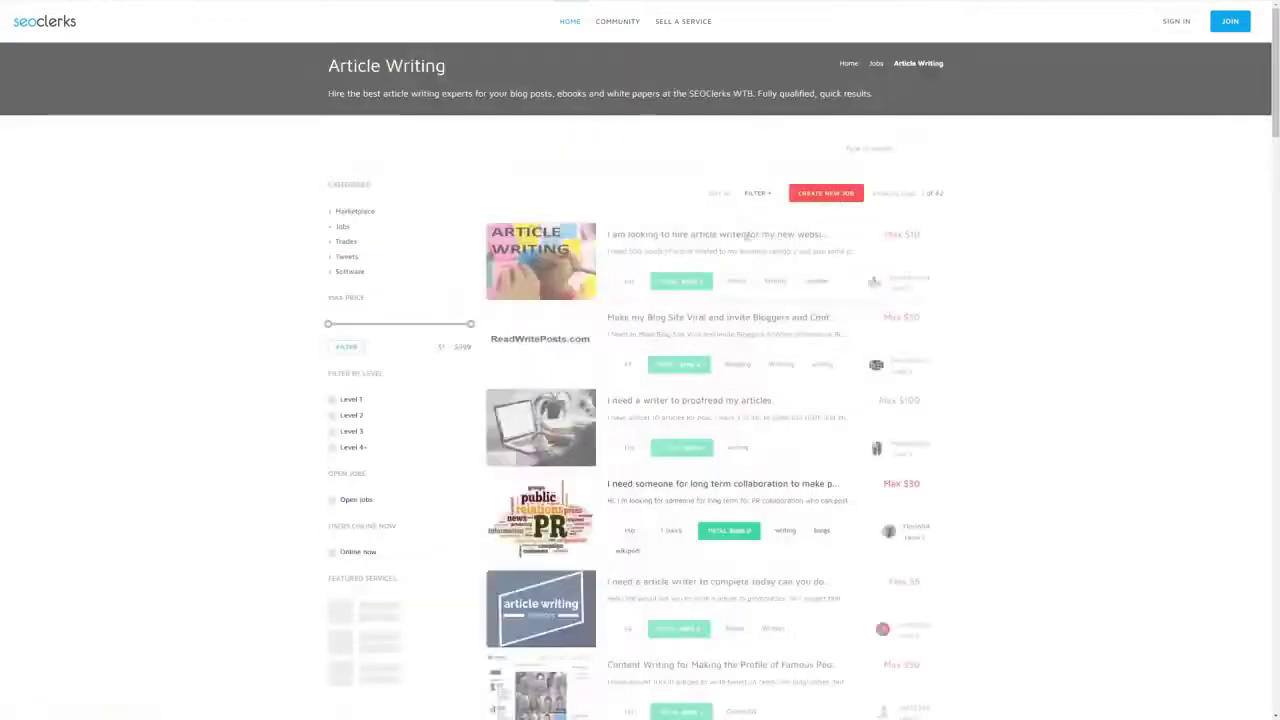
scroll(746, 236, down, 5)
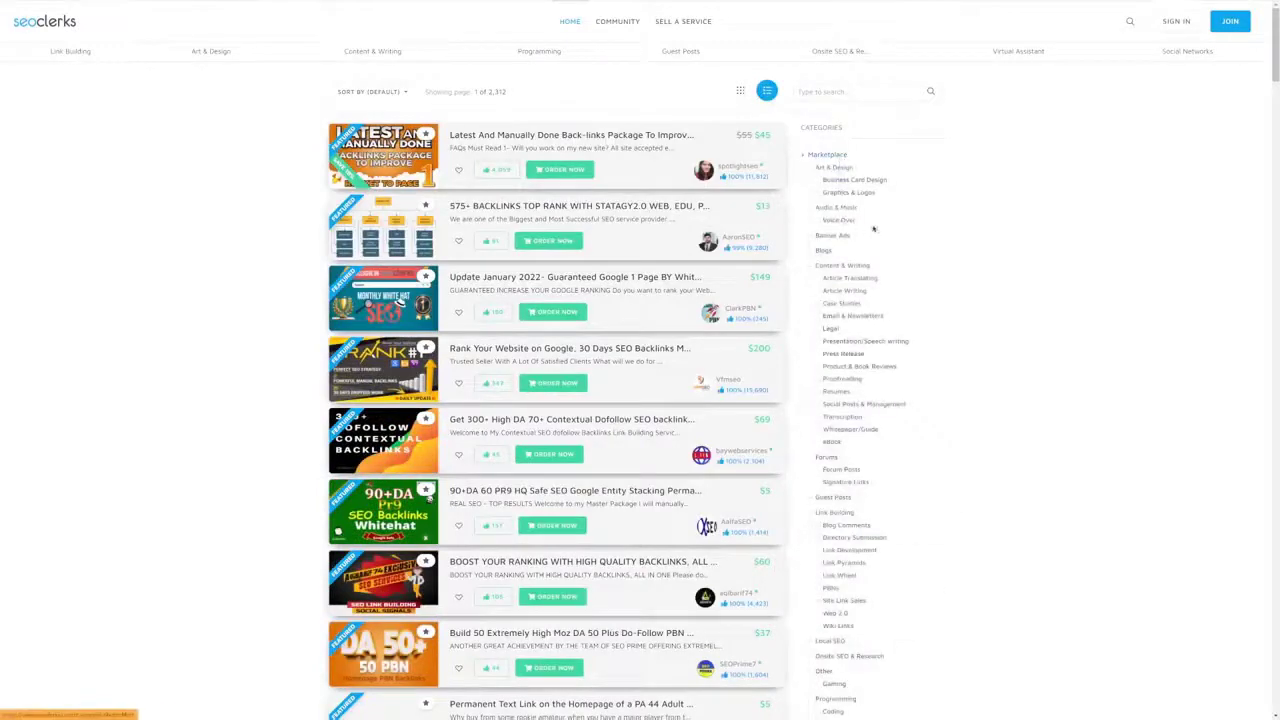
Open the marketplace's Article Writing category under Content & Writing and look through the services sellers offer
click(848, 290)
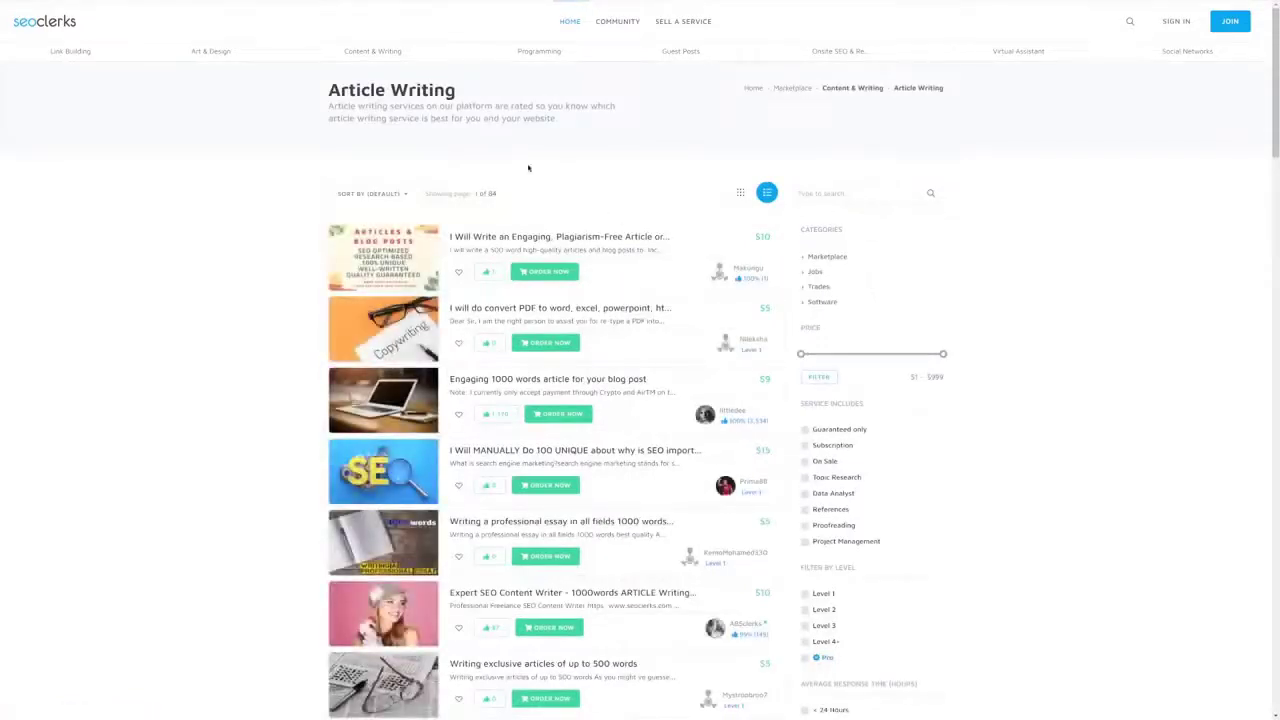
scroll(528, 168, down, 1)
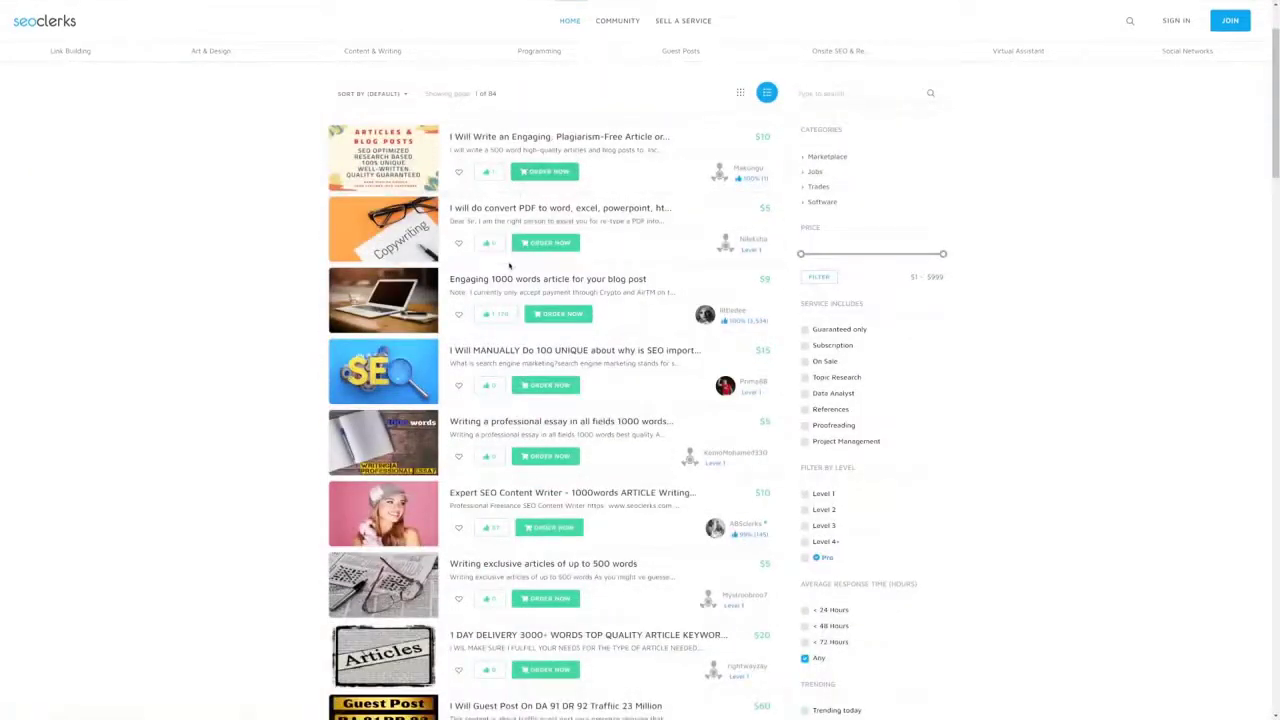